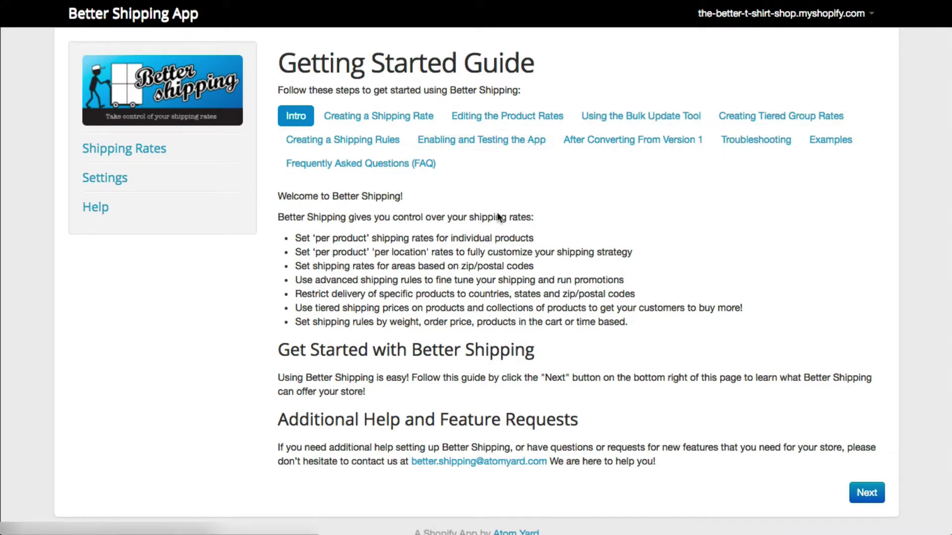
- Leave the Getting Started Guide for the Shipping Rates page in the sidebar
{"action": "left_click", "coordinate": [134, 151]}
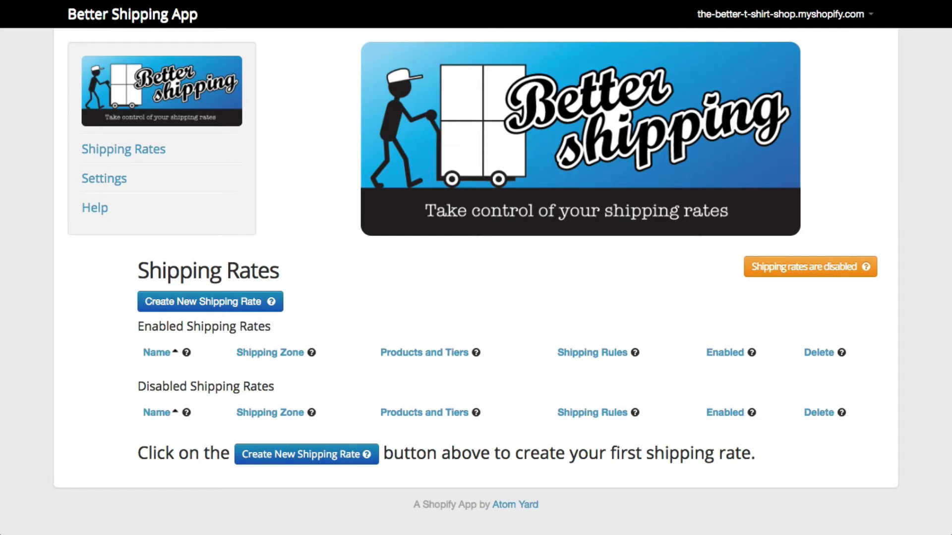
- Start a new shipping rate and name it 'Shipping'
{"action": "left_click", "coordinate": [228, 301]}
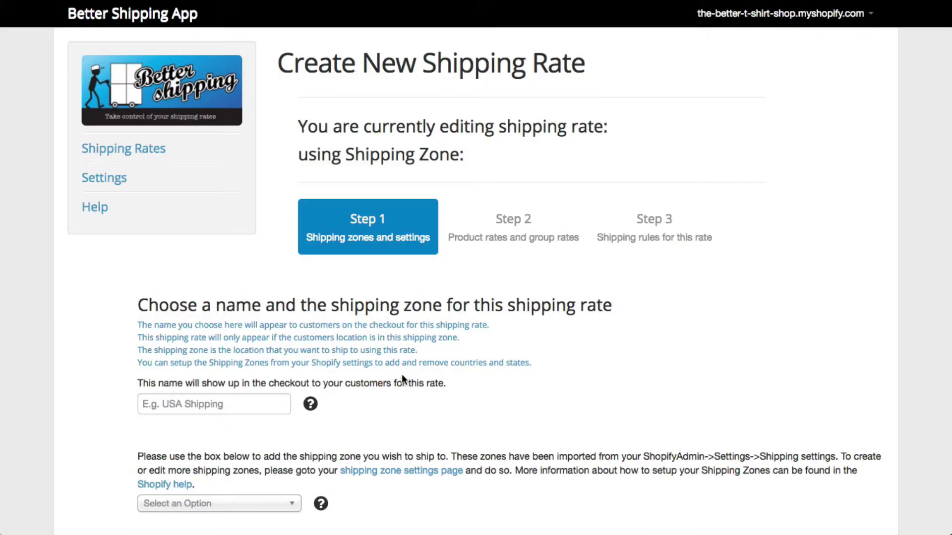
{"action": "scroll", "coordinate": [401, 374], "scroll_direction": "down", "scroll_amount": 2}
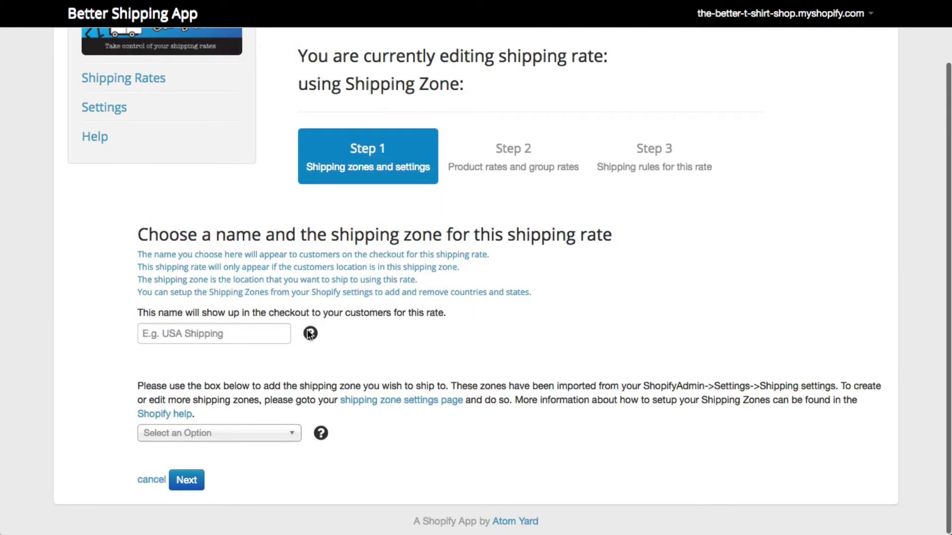
{"action": "mouse_move", "coordinate": [311, 338]}
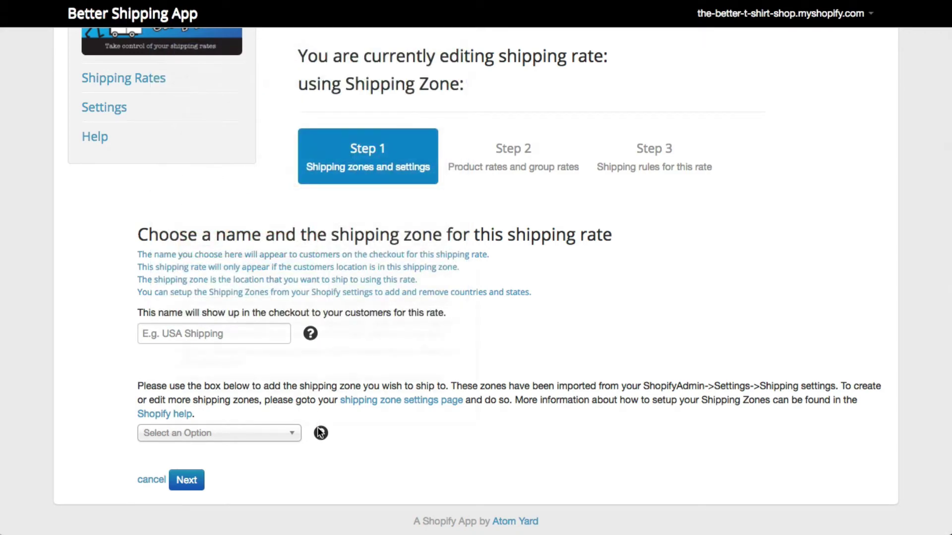
{"action": "mouse_move", "coordinate": [319, 433]}
{"action": "scroll", "coordinate": [298, 436], "scroll_direction": "up", "scroll_amount": 3}
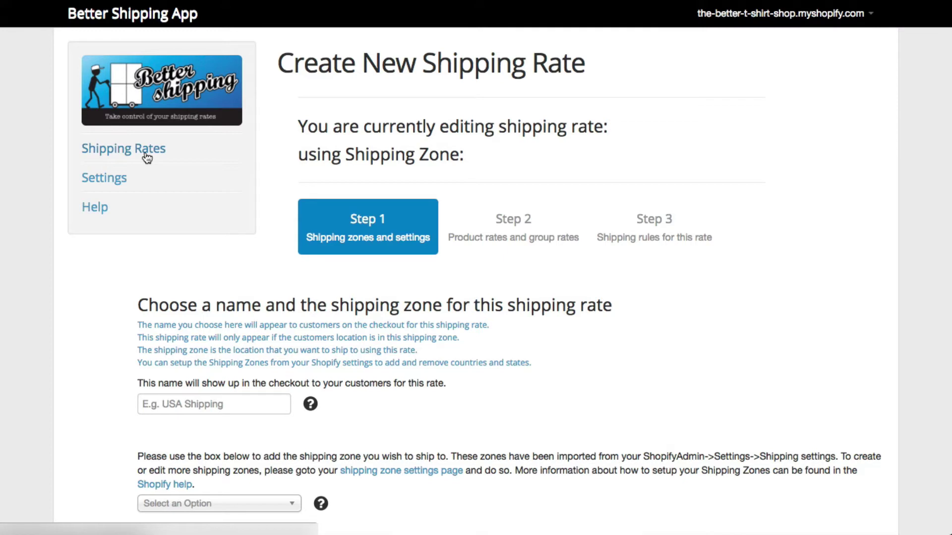
{"action": "scroll", "coordinate": [148, 157], "scroll_direction": "down", "scroll_amount": 3}
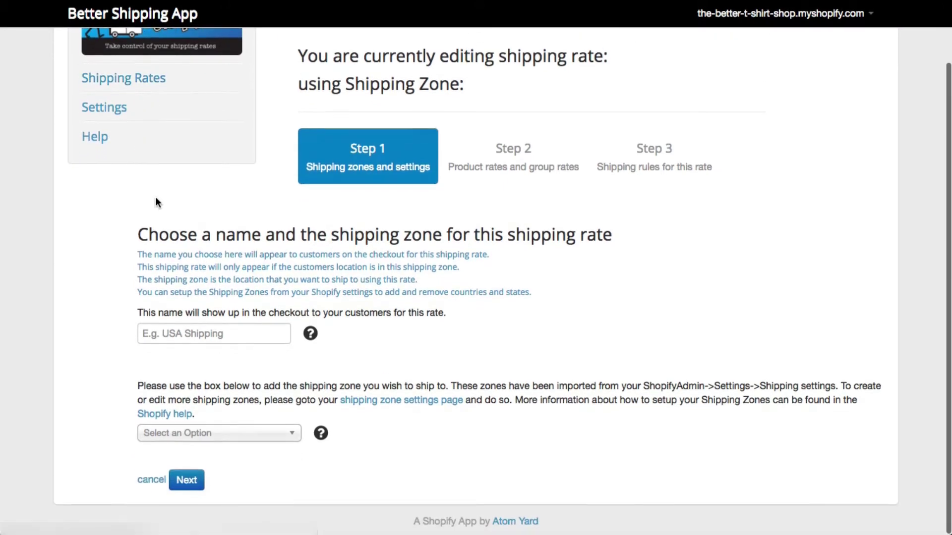
{"action": "left_click", "coordinate": [201, 333]}
{"action": "type", "text": "Shipping"}
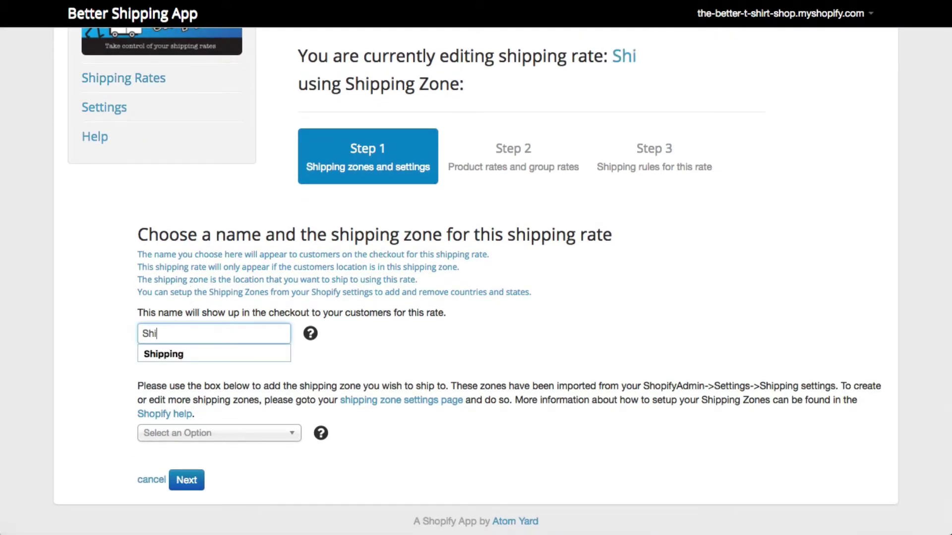
{"action": "left_click", "coordinate": [256, 389]}
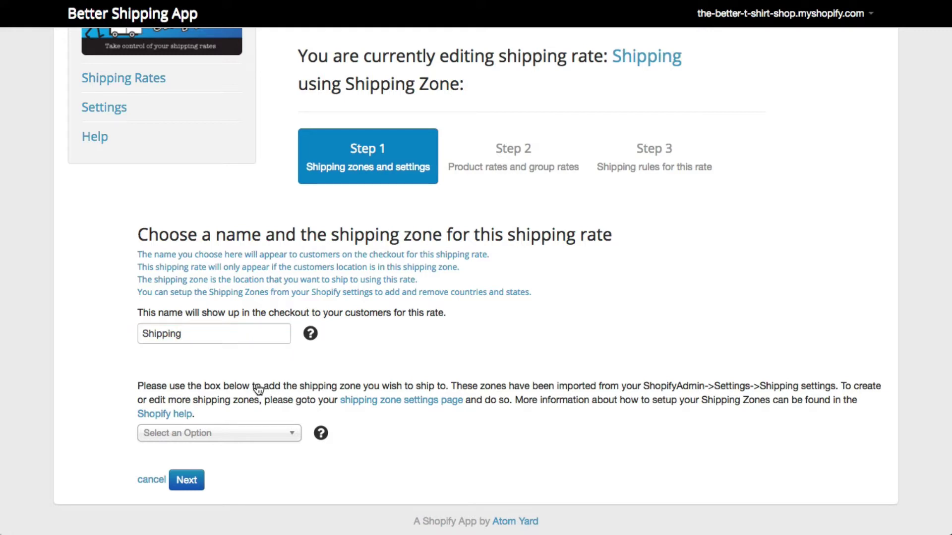
- Check the available shipping zones, then open the store's shipping zone settings link
{"action": "left_click", "coordinate": [264, 435]}
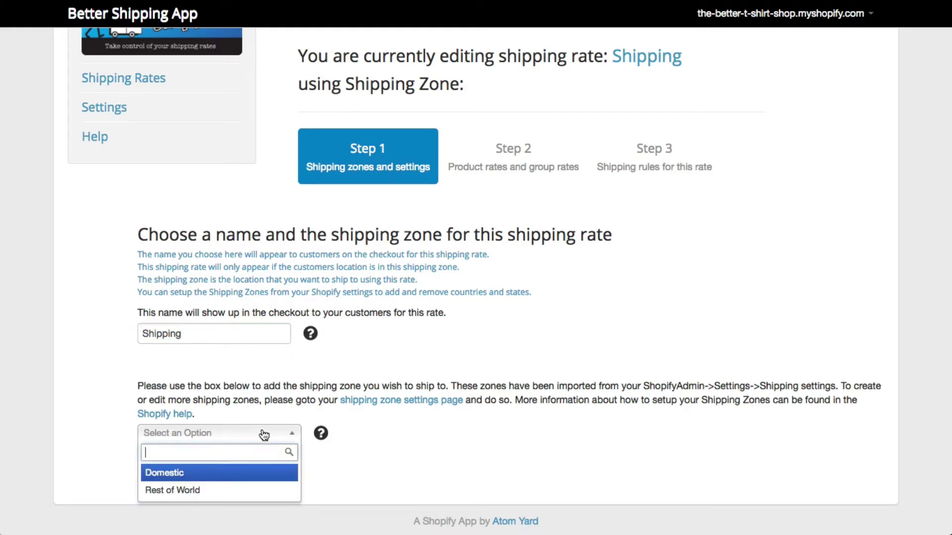
{"action": "left_click", "coordinate": [390, 493]}
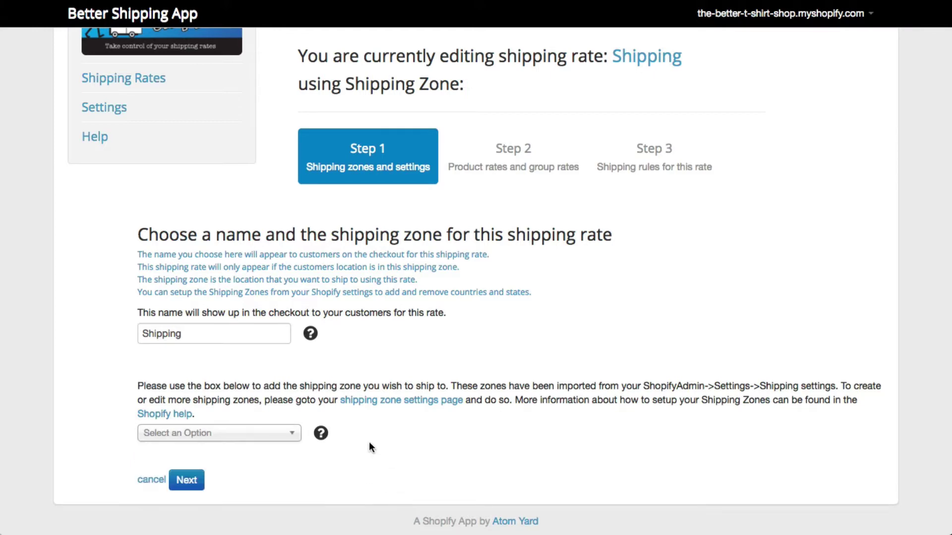
{"action": "left_click", "coordinate": [367, 411]}
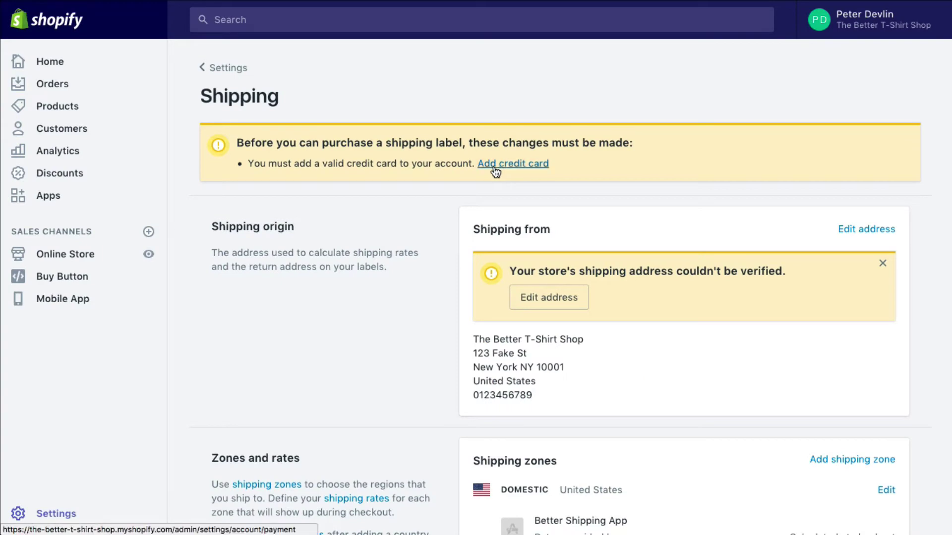
{"action": "scroll", "coordinate": [471, 227], "scroll_direction": "down", "scroll_amount": 5}
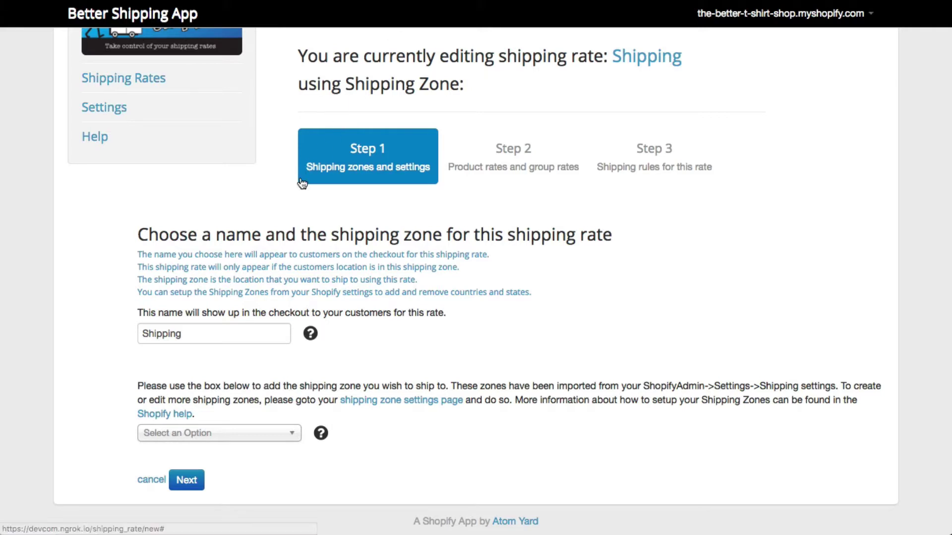
- Assign the Domestic shipping zone to the rate and continue to the zip code question
{"action": "left_click", "coordinate": [192, 437]}
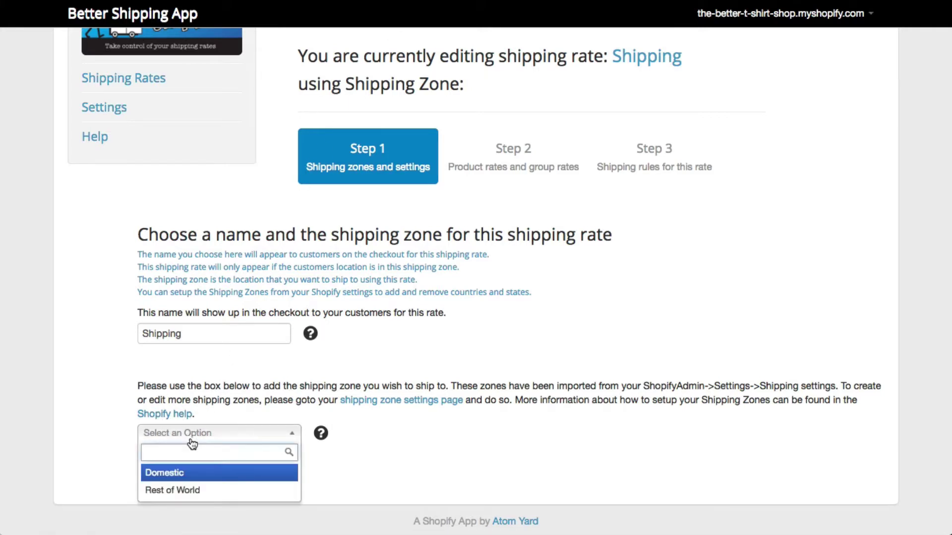
{"action": "left_click", "coordinate": [188, 474]}
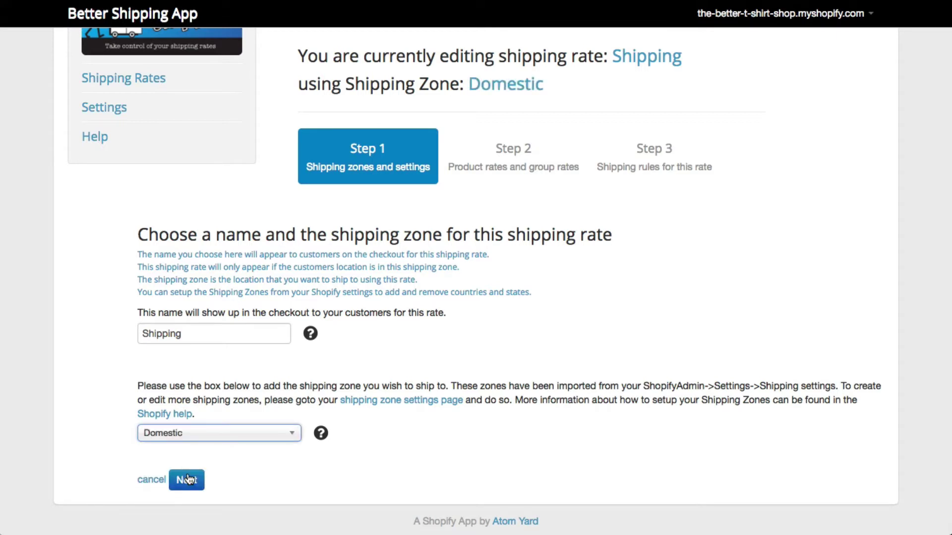
{"action": "left_click", "coordinate": [187, 479]}
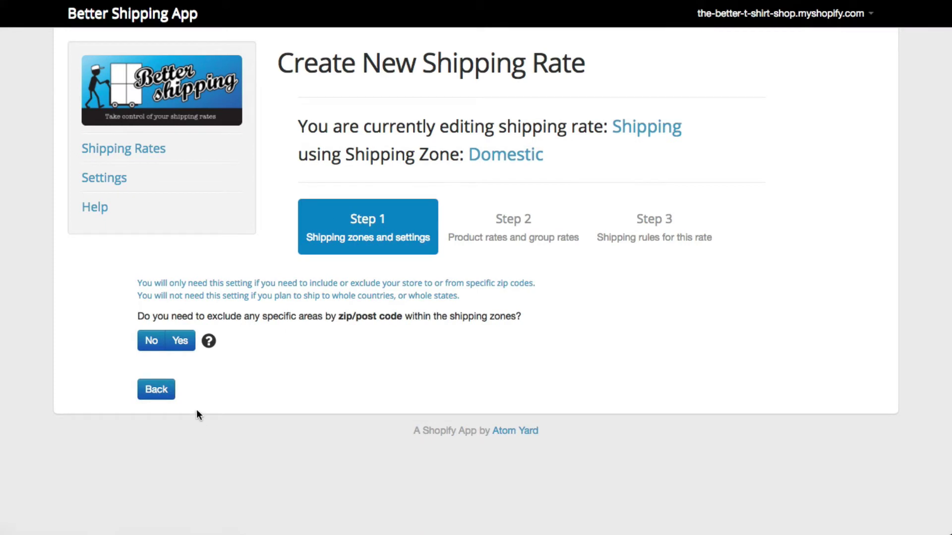
{"action": "mouse_move", "coordinate": [210, 342]}
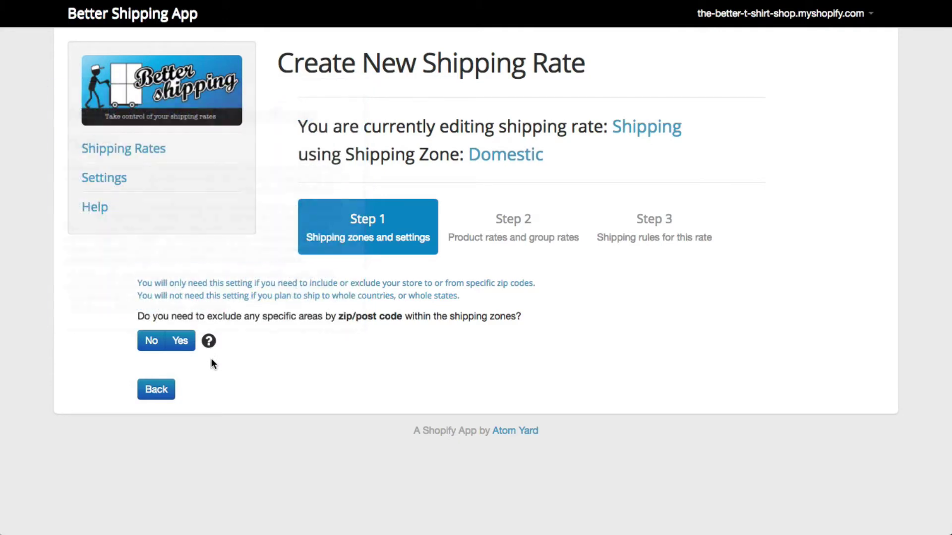
- Exclude no zip codes, keep Per Product Shipping on, leave Tiered Shipping off, and save
{"action": "left_click", "coordinate": [150, 341]}
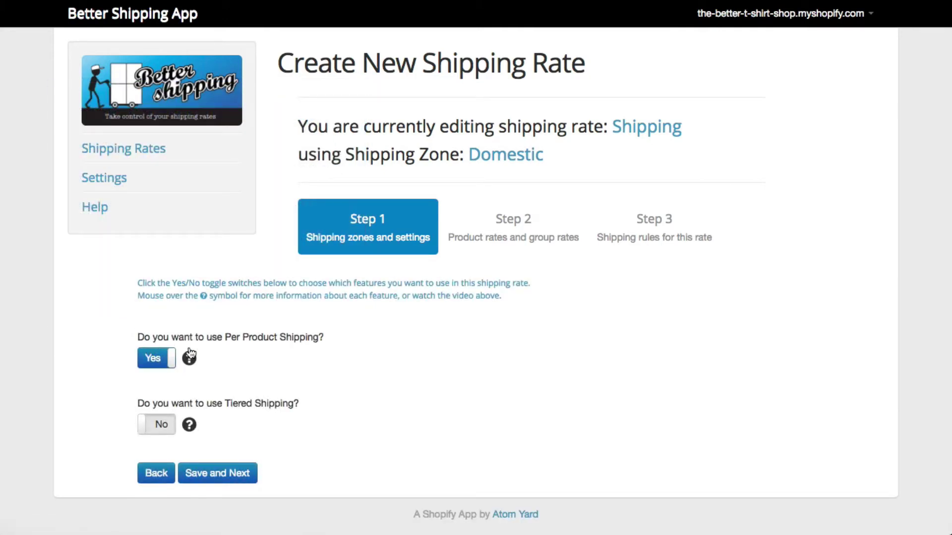
{"action": "mouse_move", "coordinate": [190, 424]}
{"action": "left_click", "coordinate": [162, 429]}
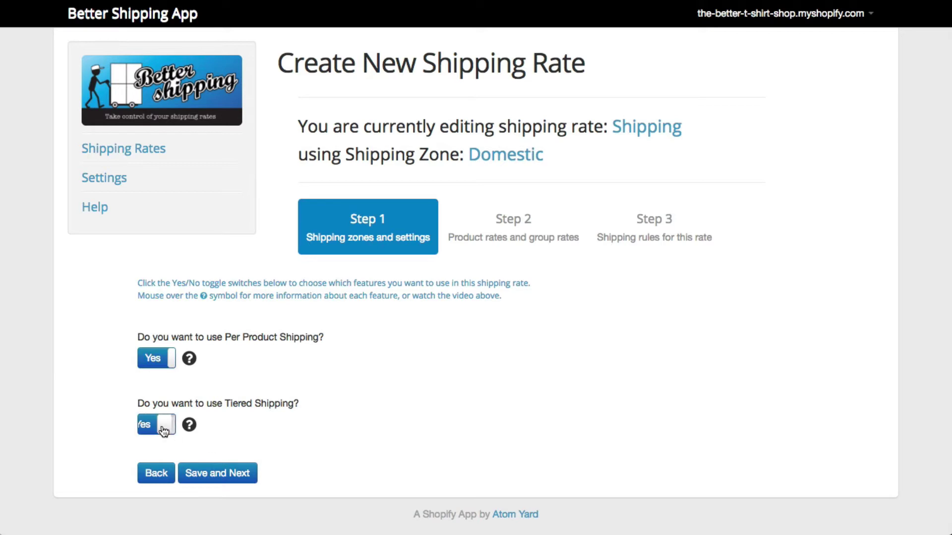
{"action": "left_click", "coordinate": [163, 430]}
{"action": "left_click", "coordinate": [204, 473]}
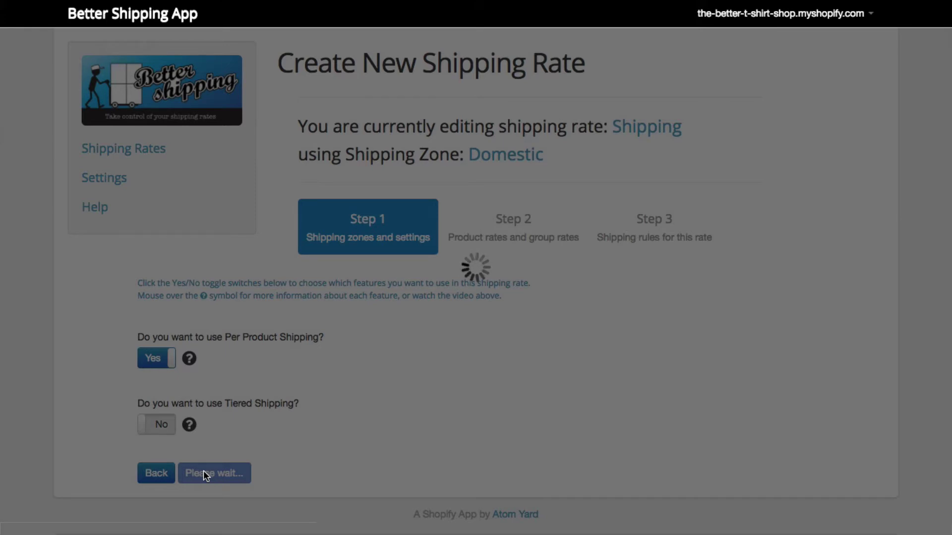
- Give Bad Dog T-Shirt and Big Dog Keychain a 5.00 shipping rate and save
{"action": "scroll", "coordinate": [324, 433], "scroll_direction": "down", "scroll_amount": 5}
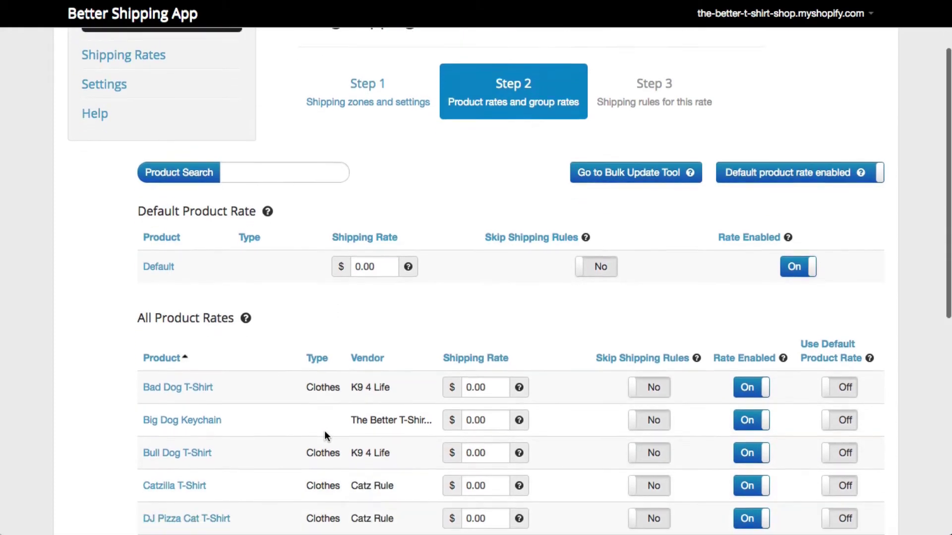
{"action": "scroll", "coordinate": [325, 431], "scroll_direction": "down", "scroll_amount": 1}
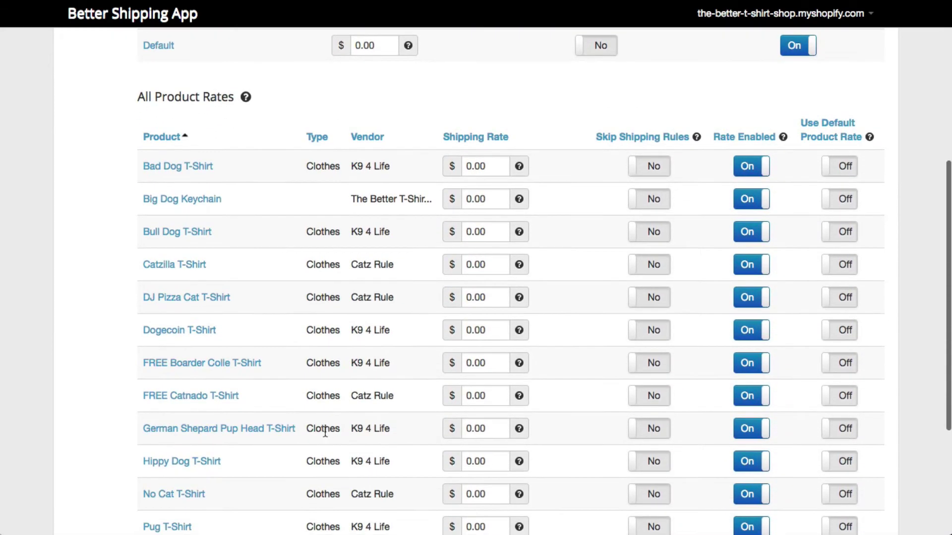
{"action": "scroll", "coordinate": [323, 429], "scroll_direction": "up", "scroll_amount": 1}
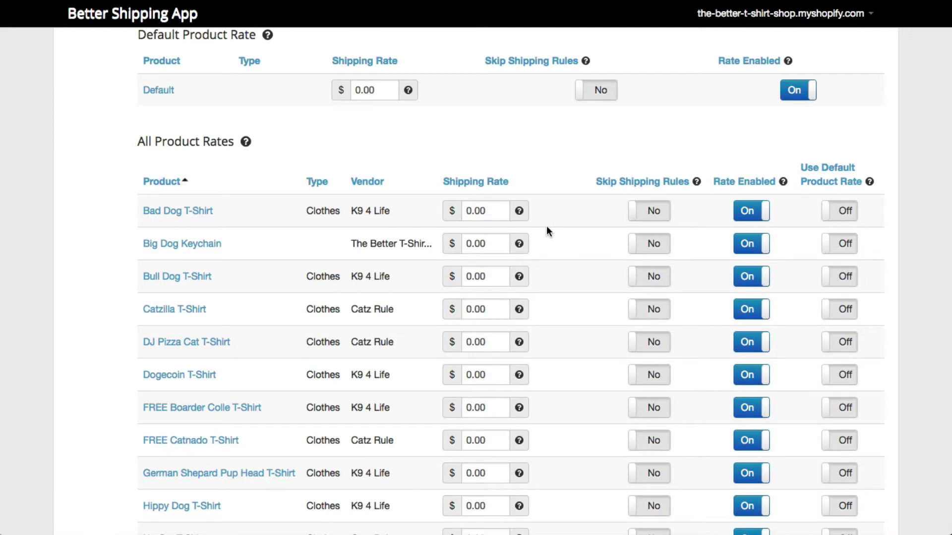
{"action": "left_click", "coordinate": [499, 211]}
{"action": "type", "text": "5.00"}
{"action": "left_click", "coordinate": [494, 248]}
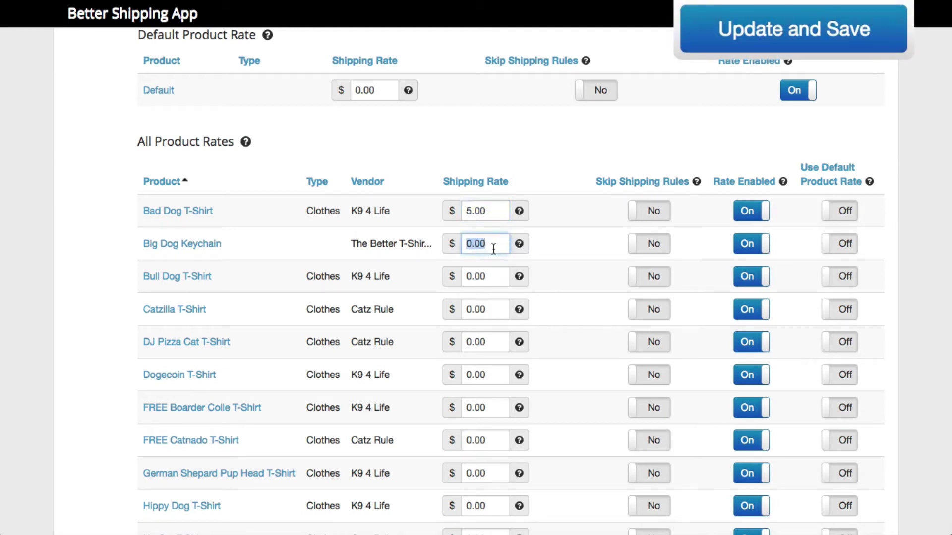
{"action": "type", "text": "5.00"}
{"action": "left_click", "coordinate": [574, 250]}
{"action": "left_click", "coordinate": [758, 47]}
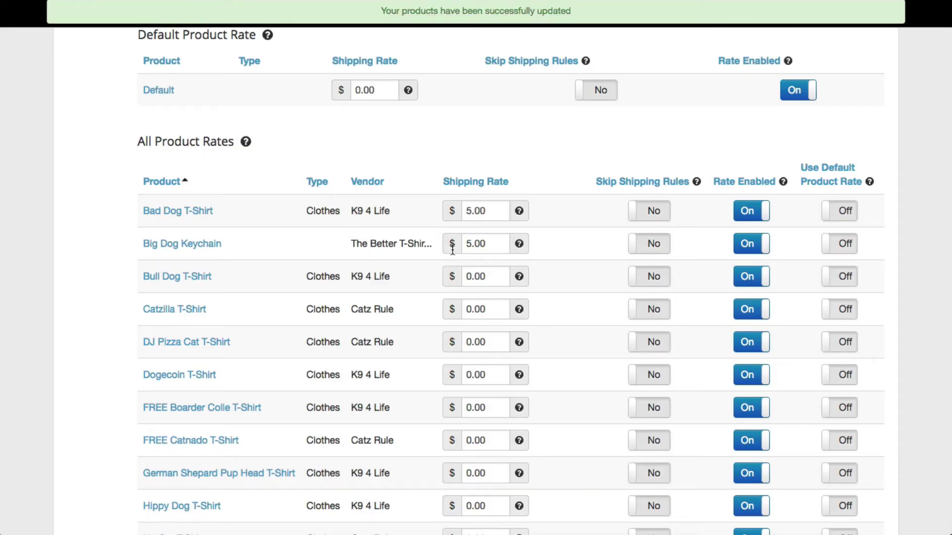
{"action": "scroll", "coordinate": [453, 250], "scroll_direction": "up", "scroll_amount": 5}
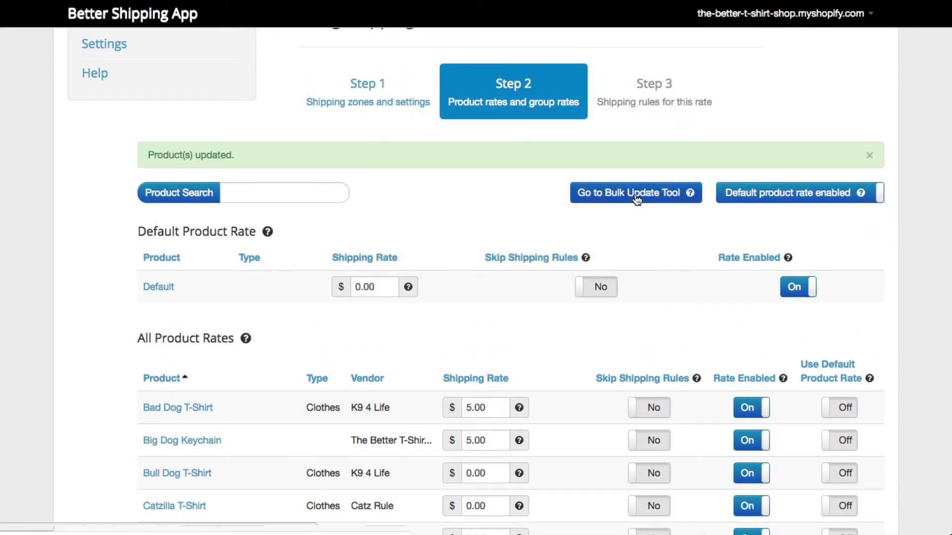
- In the bulk update tool, target All Products after briefly trying the Cats collection
{"action": "left_click", "coordinate": [636, 196]}
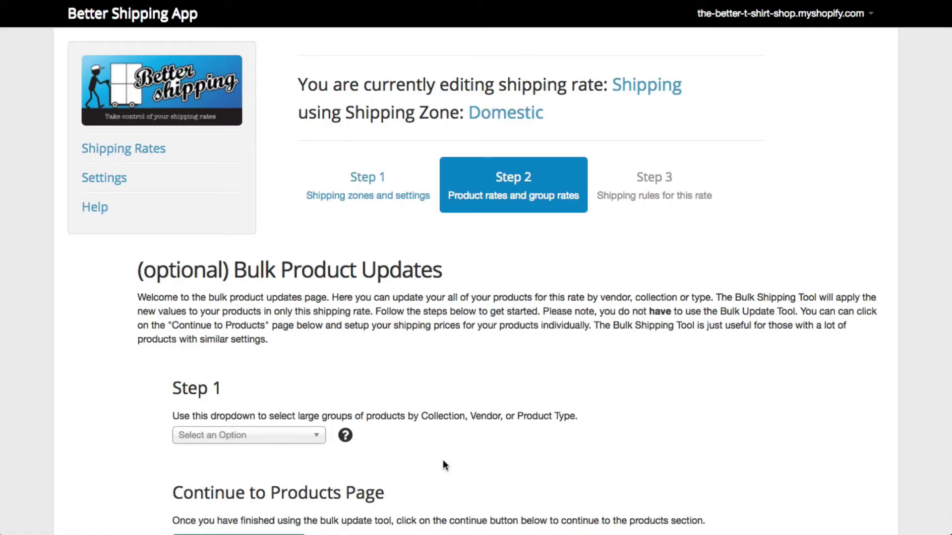
{"action": "scroll", "coordinate": [445, 464], "scroll_direction": "down", "scroll_amount": 3}
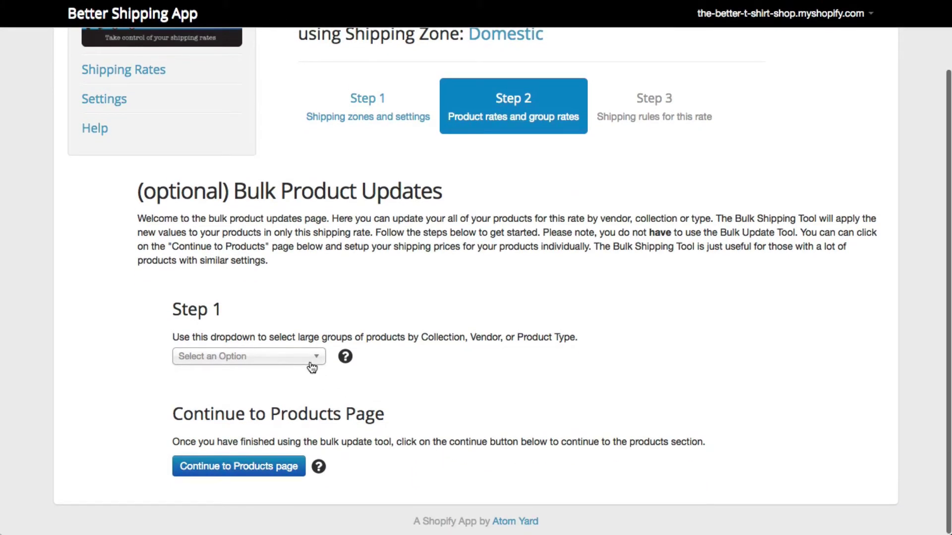
{"action": "left_click", "coordinate": [310, 363]}
{"action": "left_click", "coordinate": [279, 427]}
{"action": "scroll", "coordinate": [278, 427], "scroll_direction": "down", "scroll_amount": 2}
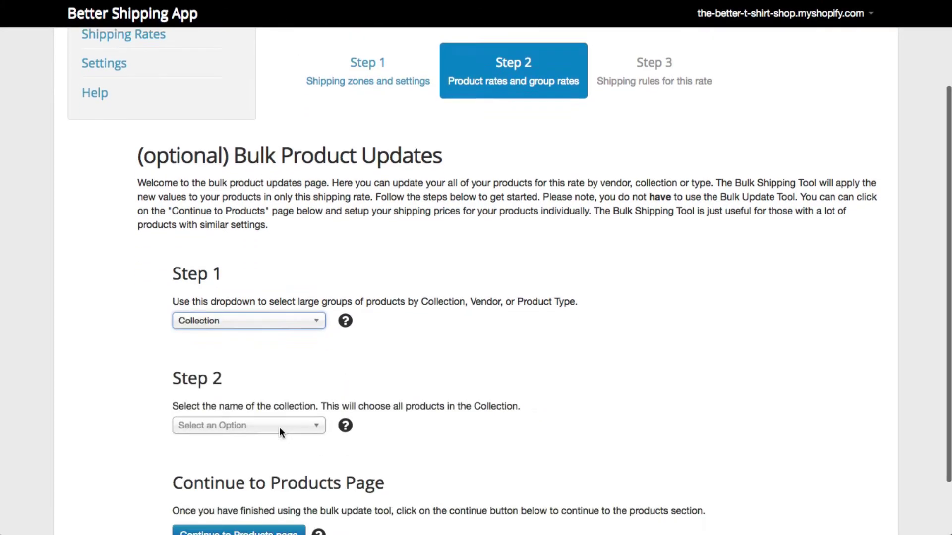
{"action": "scroll", "coordinate": [279, 427], "scroll_direction": "down", "scroll_amount": 2}
{"action": "left_click", "coordinate": [276, 397]}
{"action": "left_click", "coordinate": [275, 434]}
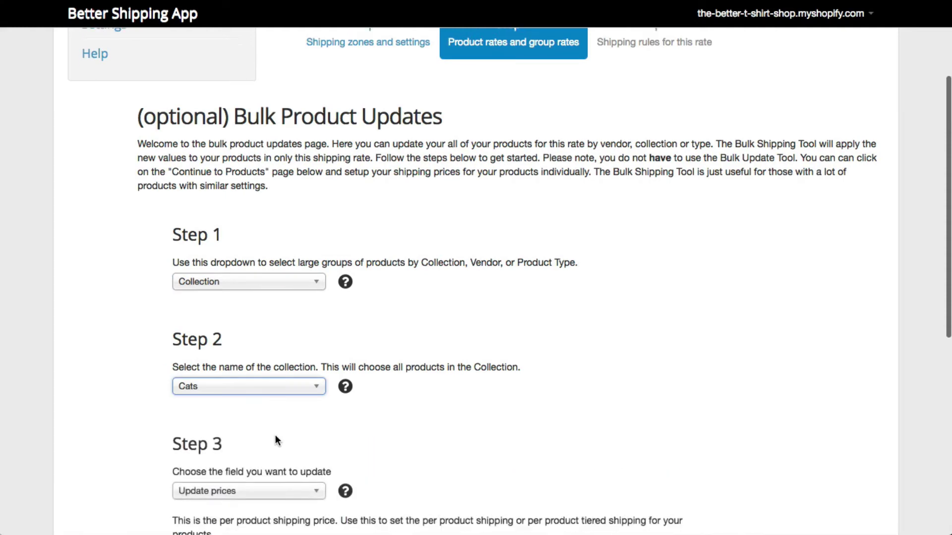
{"action": "scroll", "coordinate": [276, 441], "scroll_direction": "down", "scroll_amount": 4}
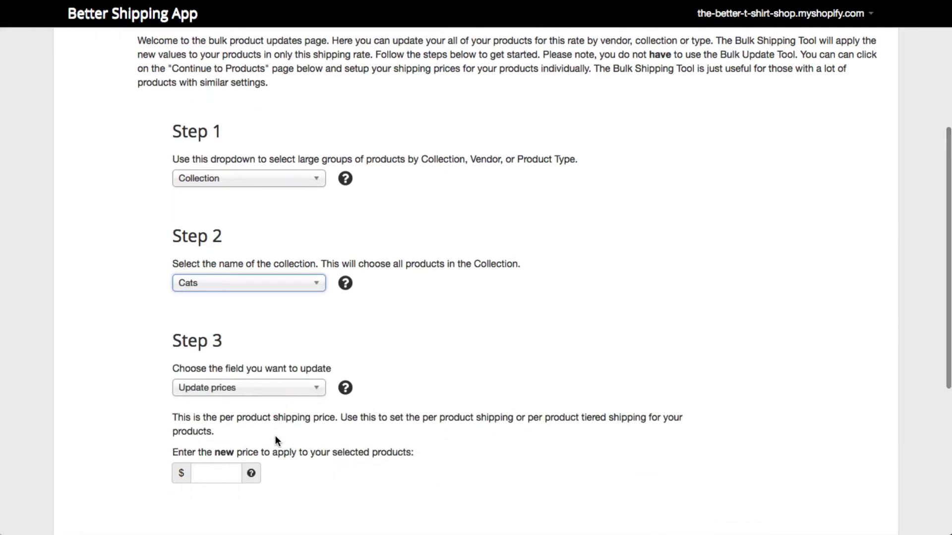
{"action": "left_click", "coordinate": [266, 180]}
{"action": "left_click", "coordinate": [251, 220]}
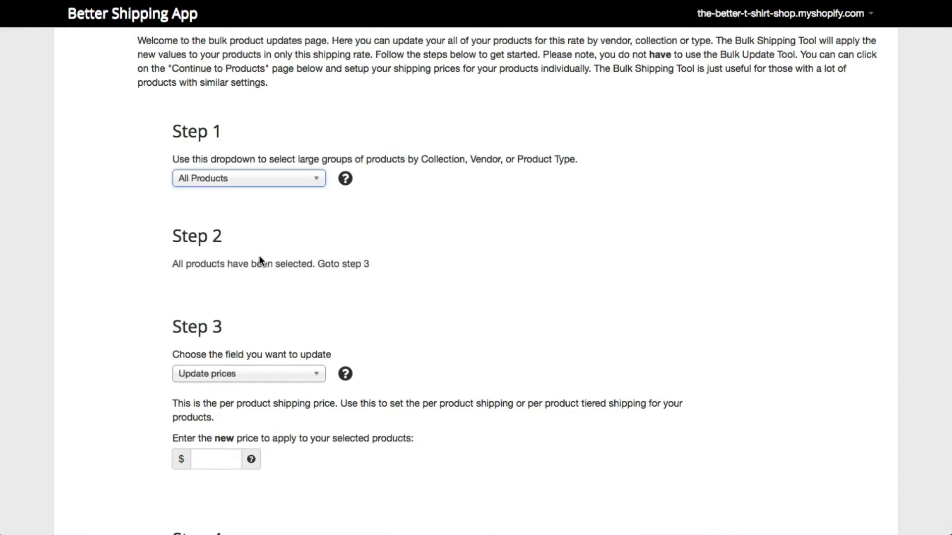
- Bulk-set every product's shipping price to 5.00, confirm, and return to the products page
{"action": "left_click", "coordinate": [243, 376]}
{"action": "left_click", "coordinate": [228, 413]}
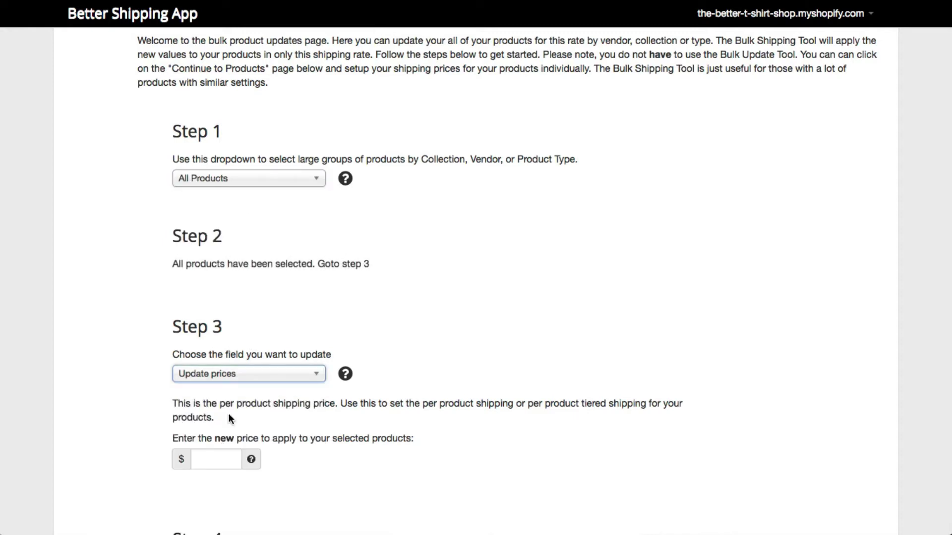
{"action": "left_click", "coordinate": [218, 460]}
{"action": "type", "text": "5.00"}
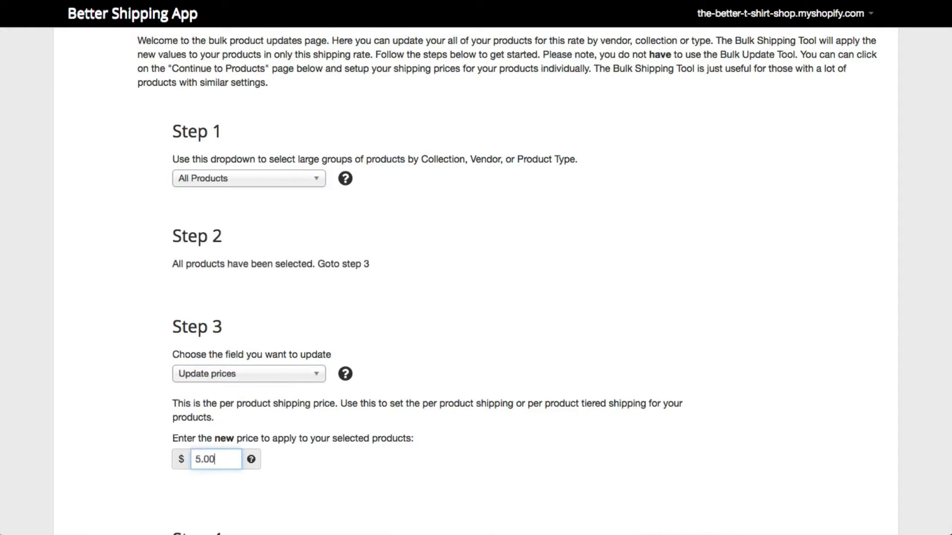
{"action": "scroll", "coordinate": [210, 523], "scroll_direction": "down", "scroll_amount": 3}
{"action": "left_click", "coordinate": [214, 488]}
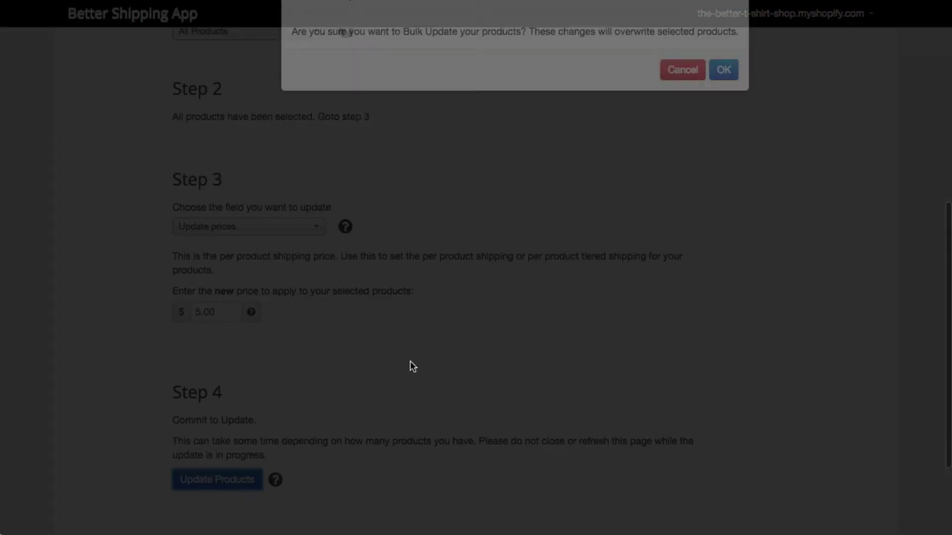
{"action": "left_click", "coordinate": [721, 151]}
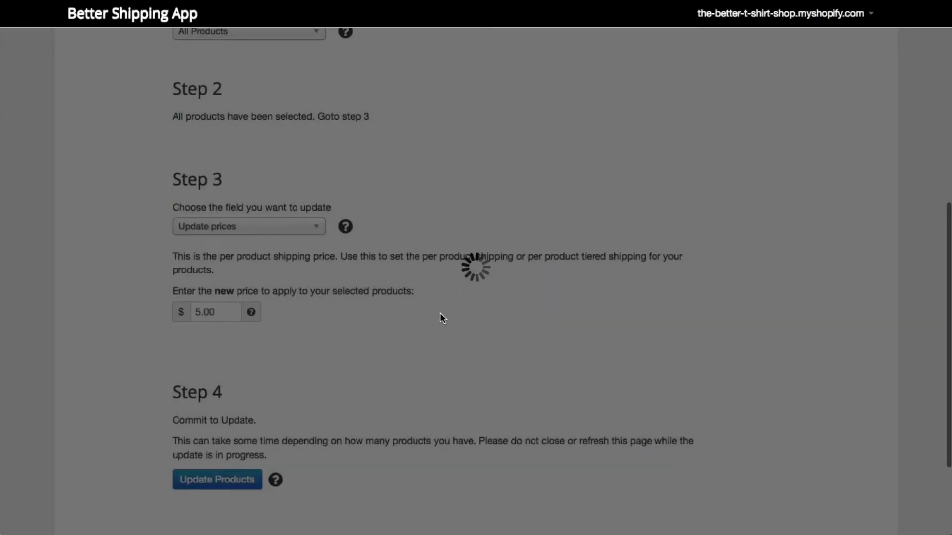
{"action": "scroll", "coordinate": [440, 312], "scroll_direction": "down", "scroll_amount": 3}
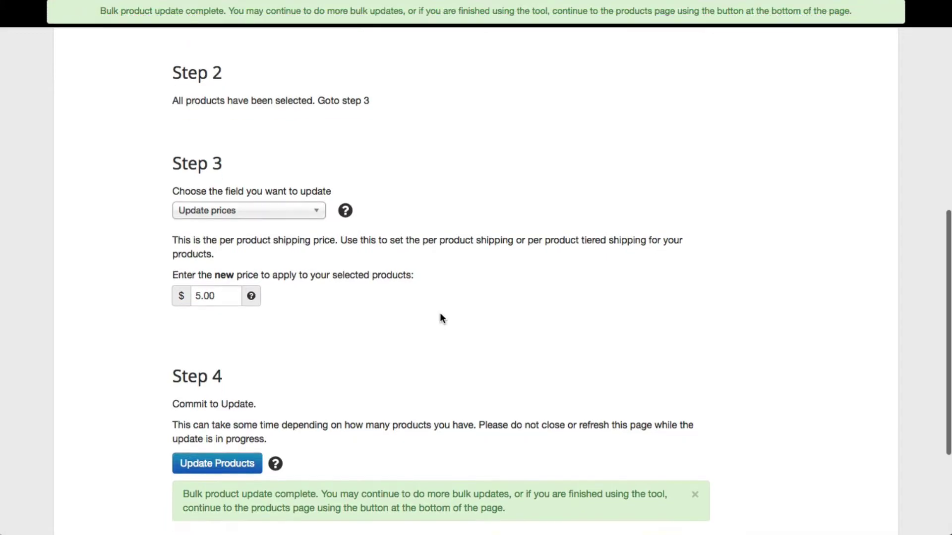
{"action": "left_click", "coordinate": [263, 493]}
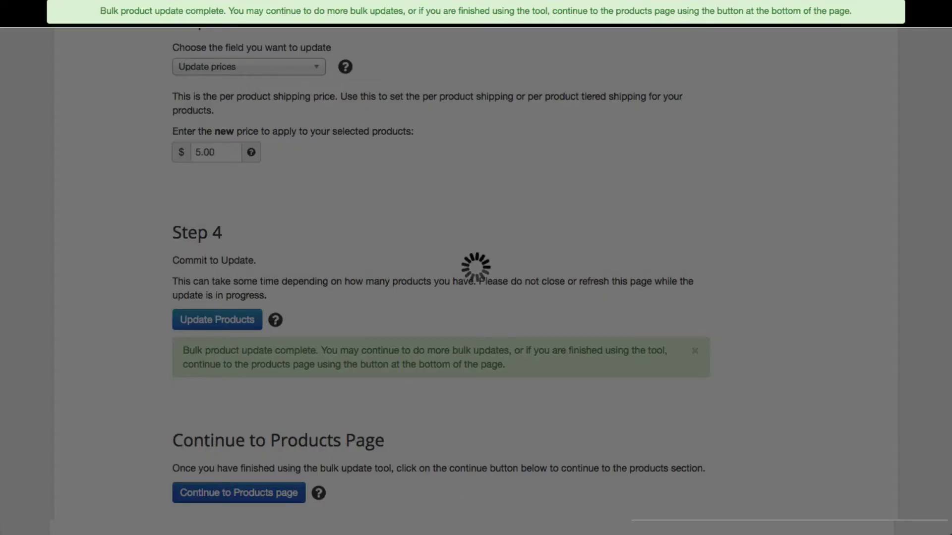
{"action": "scroll", "coordinate": [409, 501], "scroll_direction": "down", "scroll_amount": 2}
- Change Bad Dog T-Shirt's shipping rate to 1.00 and save it
{"action": "scroll", "coordinate": [409, 502], "scroll_direction": "down", "scroll_amount": 3}
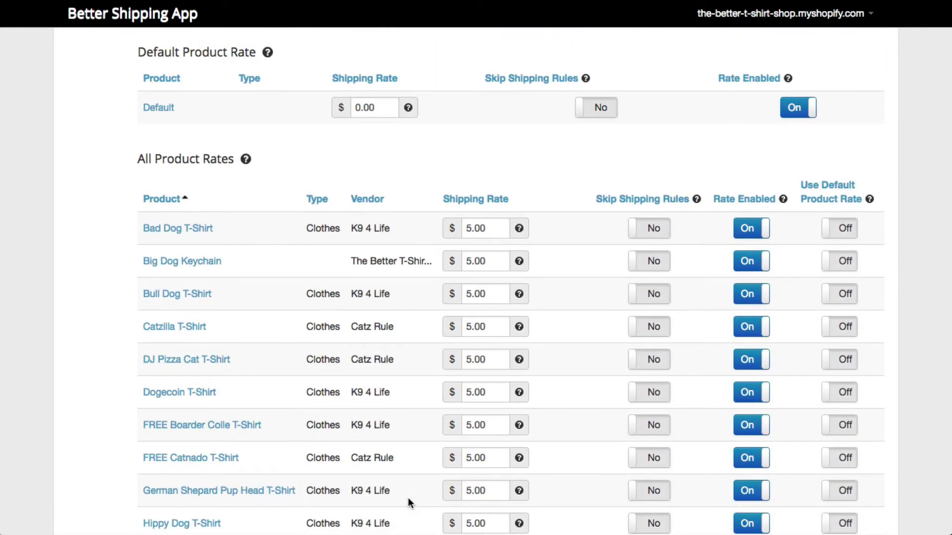
{"action": "double_click", "coordinate": [487, 229]}
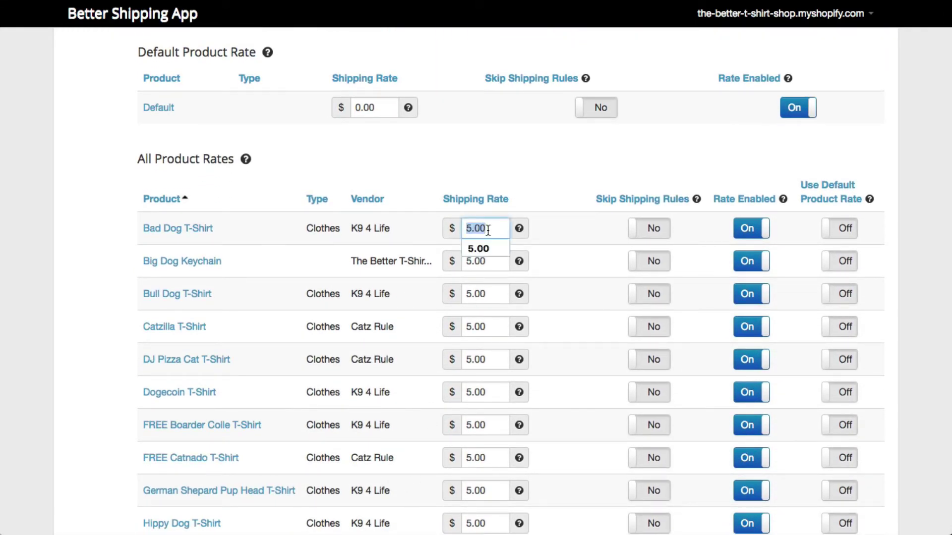
{"action": "type", "text": "1.00"}
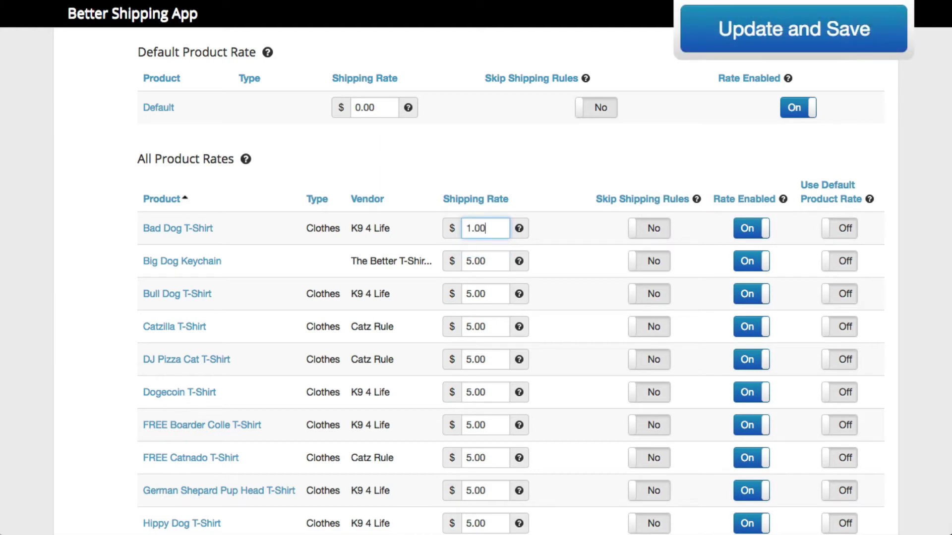
{"action": "left_click", "coordinate": [555, 196]}
{"action": "mouse_move", "coordinate": [695, 203]}
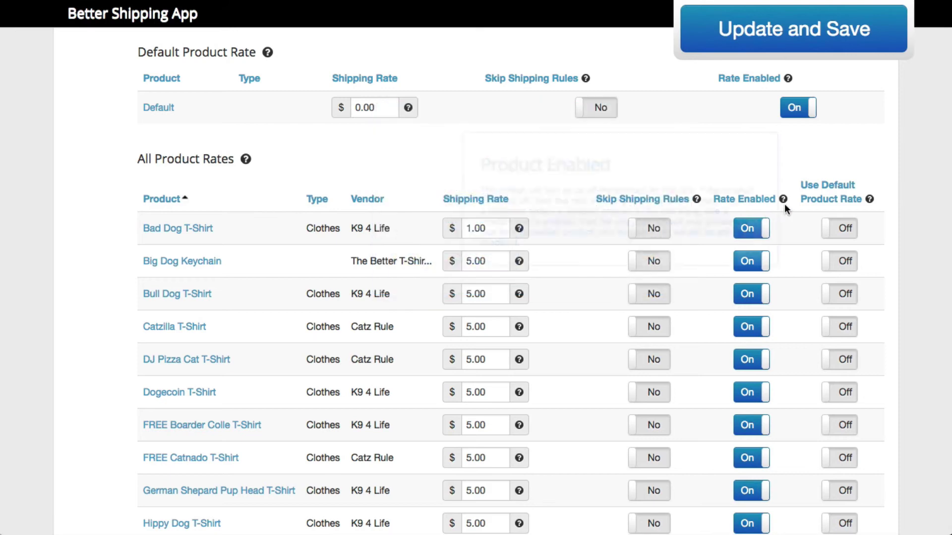
{"action": "mouse_move", "coordinate": [869, 200]}
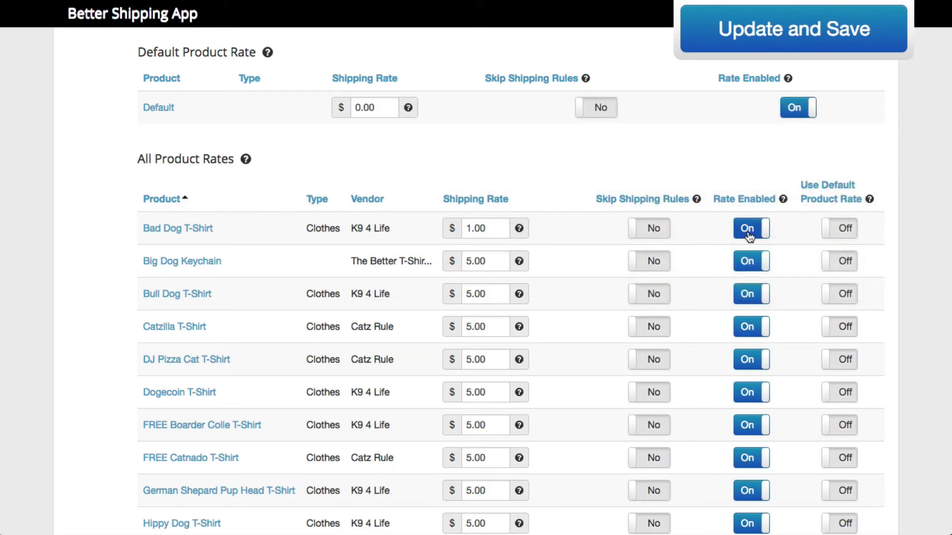
{"action": "left_click", "coordinate": [795, 47]}
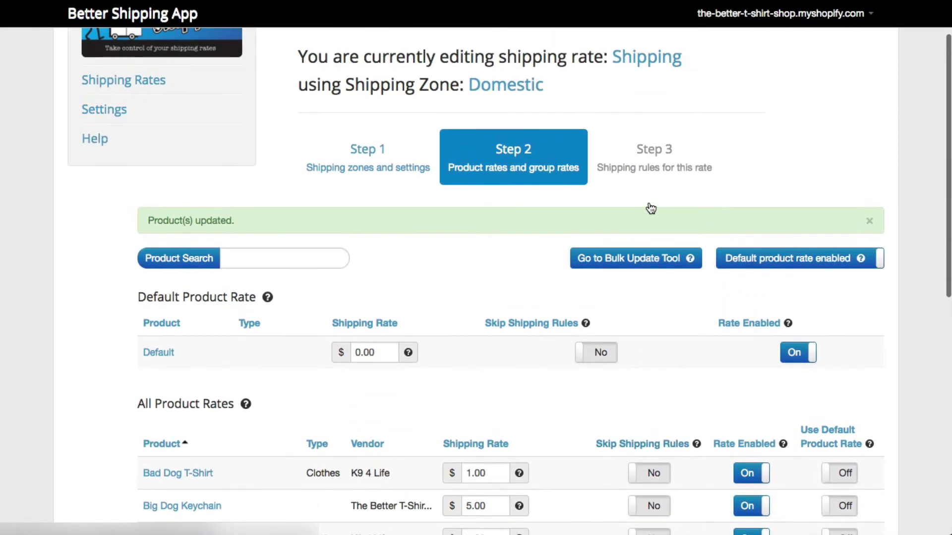
{"action": "mouse_move", "coordinate": [264, 368]}
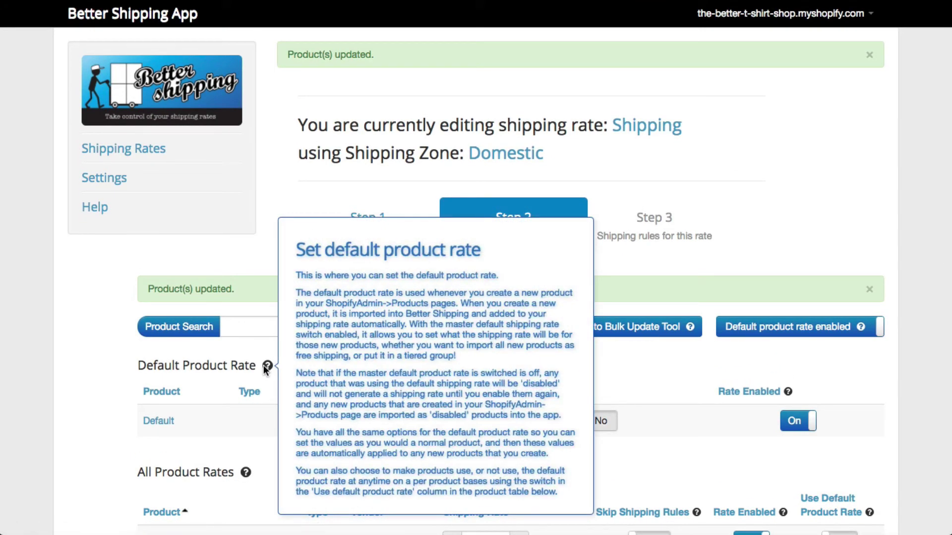
{"action": "mouse_move", "coordinate": [861, 331]}
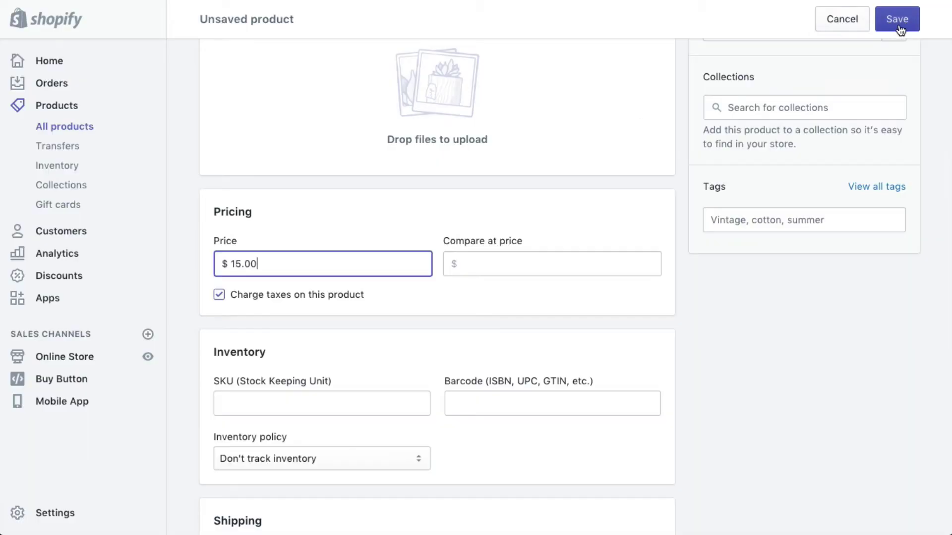
- Save the new product in Shopify admin and set the default product rate to 5.00
{"action": "left_click", "coordinate": [898, 22]}
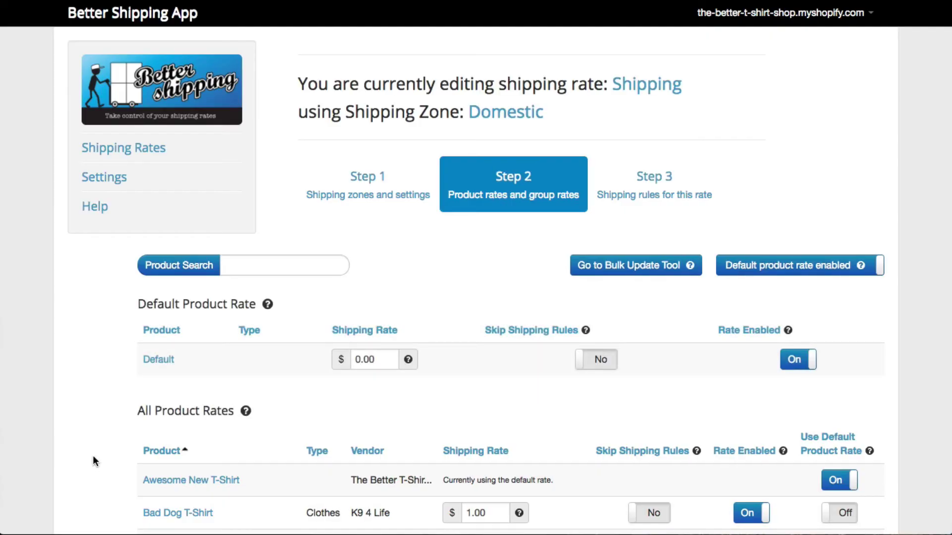
{"action": "scroll", "coordinate": [93, 456], "scroll_direction": "down", "scroll_amount": 5}
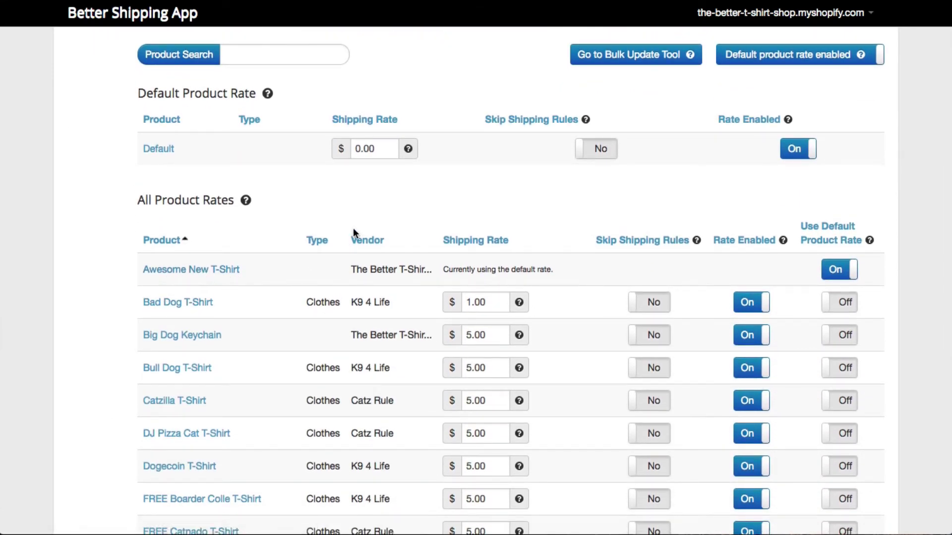
{"action": "double_click", "coordinate": [378, 152]}
{"action": "type", "text": "5.00"}
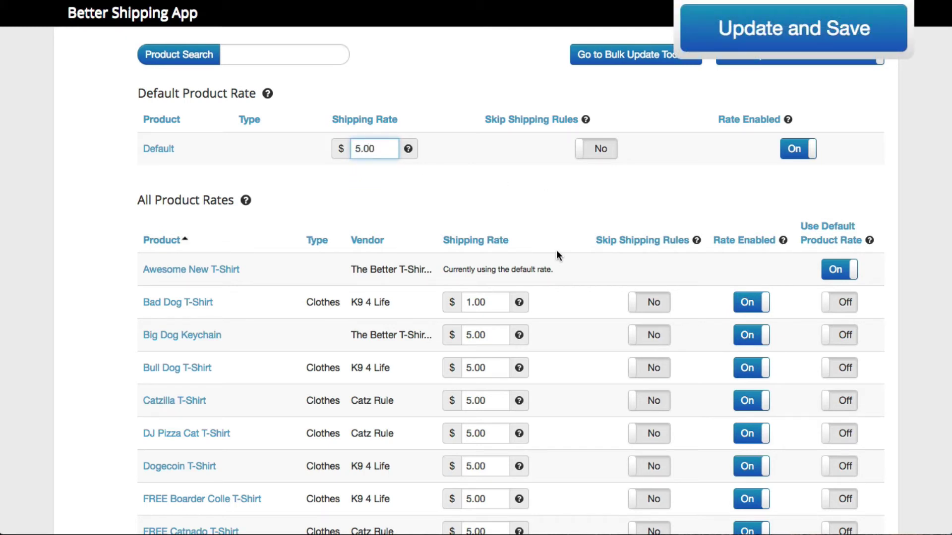
- Give Awesome New T-Shirt its own 1.00 rate instead of the default, and save
{"action": "left_click", "coordinate": [838, 269]}
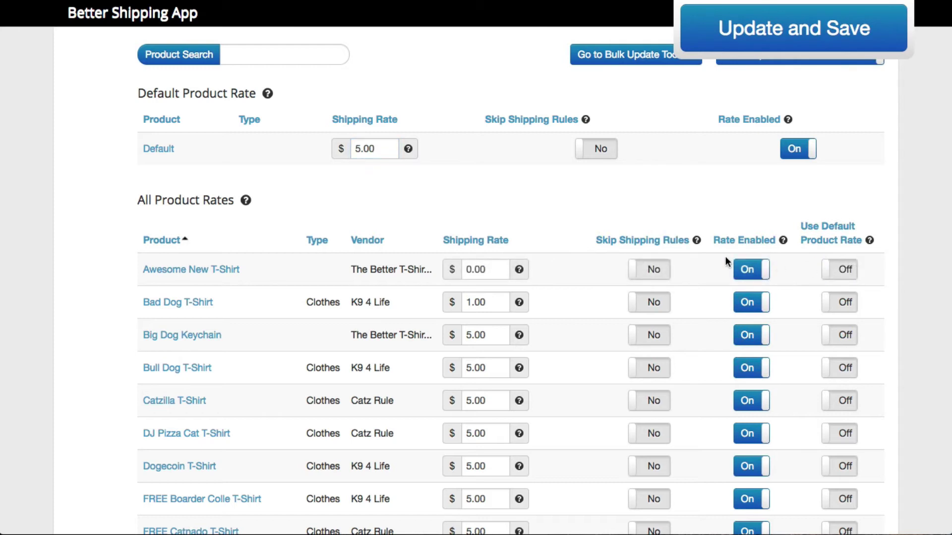
{"action": "double_click", "coordinate": [490, 273]}
{"action": "type", "text": "1.00"}
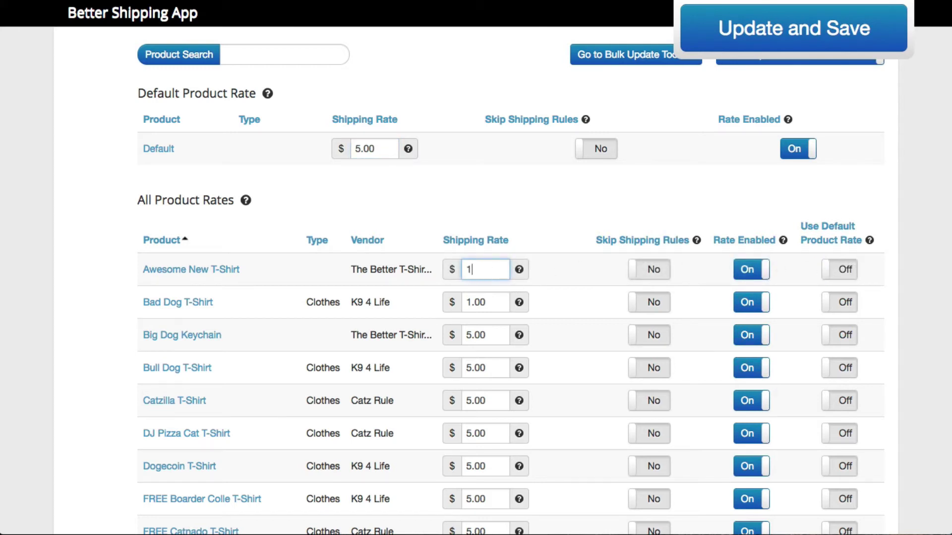
{"action": "left_click", "coordinate": [750, 39]}
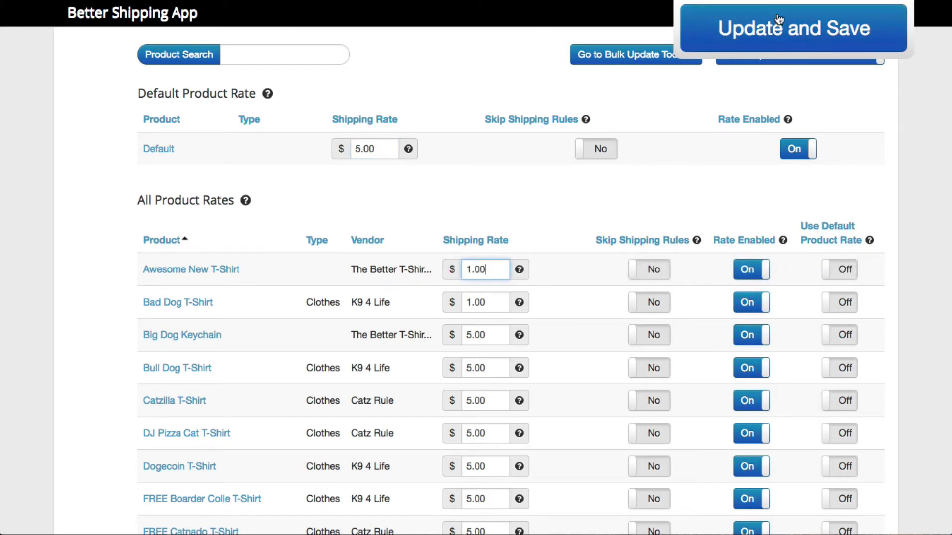
{"action": "scroll", "coordinate": [523, 242], "scroll_direction": "down", "scroll_amount": 2}
{"action": "scroll", "coordinate": [524, 246], "scroll_direction": "down", "scroll_amount": 5}
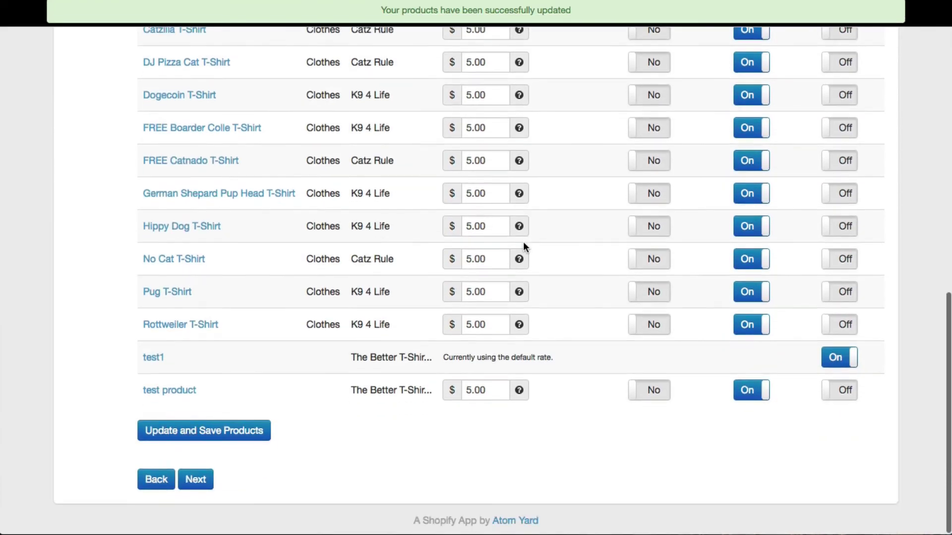
- Start a 'Free over $50' rule based on order price, from 50
{"action": "left_click", "coordinate": [196, 480]}
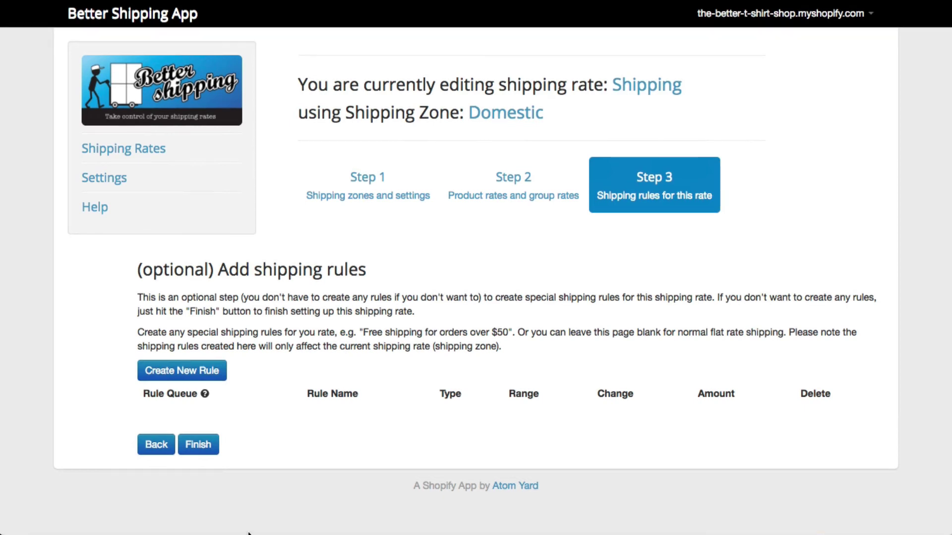
{"action": "left_click", "coordinate": [186, 370]}
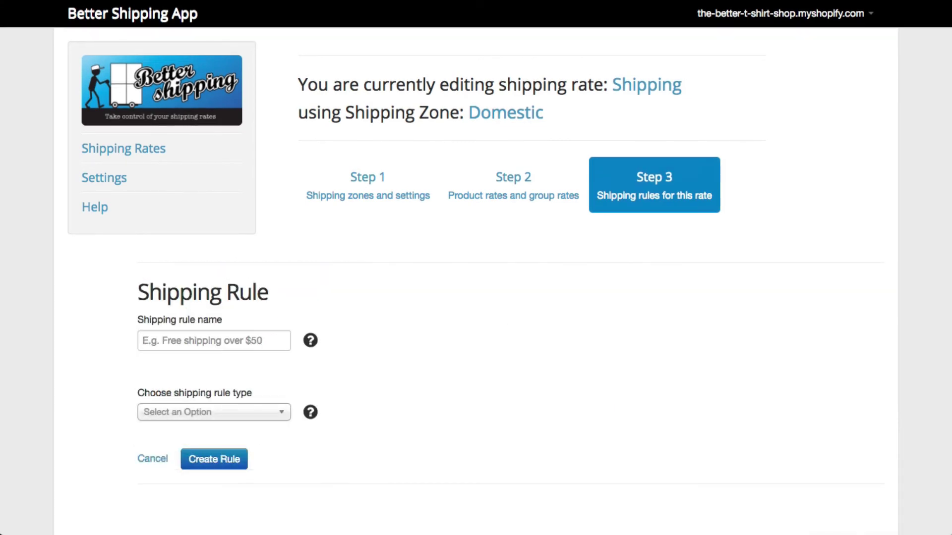
{"action": "left_click", "coordinate": [208, 338]}
{"action": "type", "text": "Free ove"}
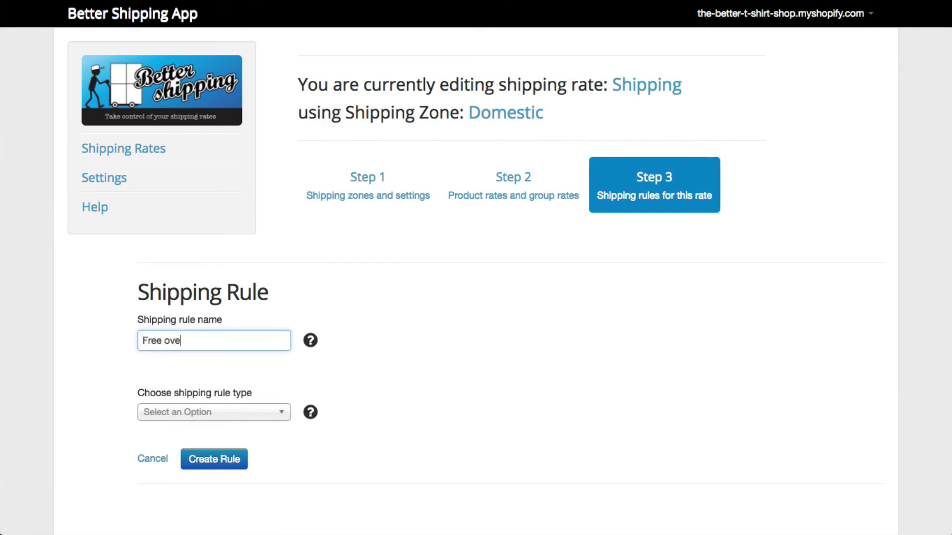
{"action": "type", "text": "r $50"}
{"action": "left_click", "coordinate": [188, 412]}
{"action": "left_click", "coordinate": [186, 452]}
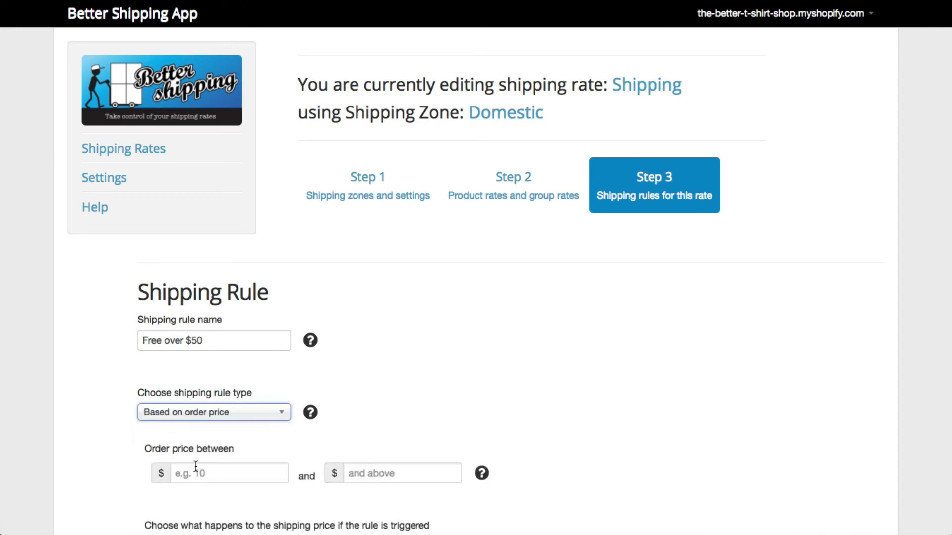
{"action": "left_click", "coordinate": [195, 469]}
{"action": "type", "text": "50"}
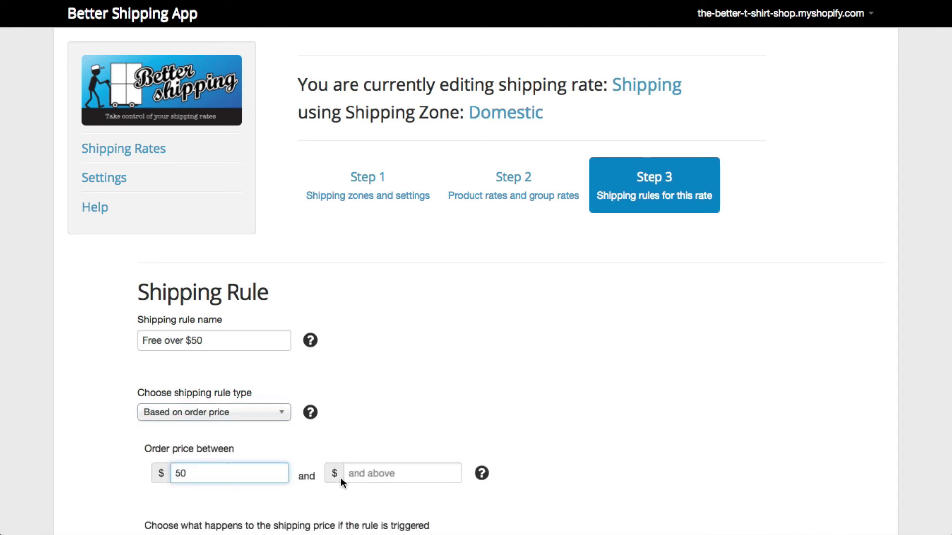
- Make the rule replace the total shipping price with 0, and create it
{"action": "left_click", "coordinate": [386, 478]}
{"action": "scroll", "coordinate": [385, 496], "scroll_direction": "down", "scroll_amount": 5}
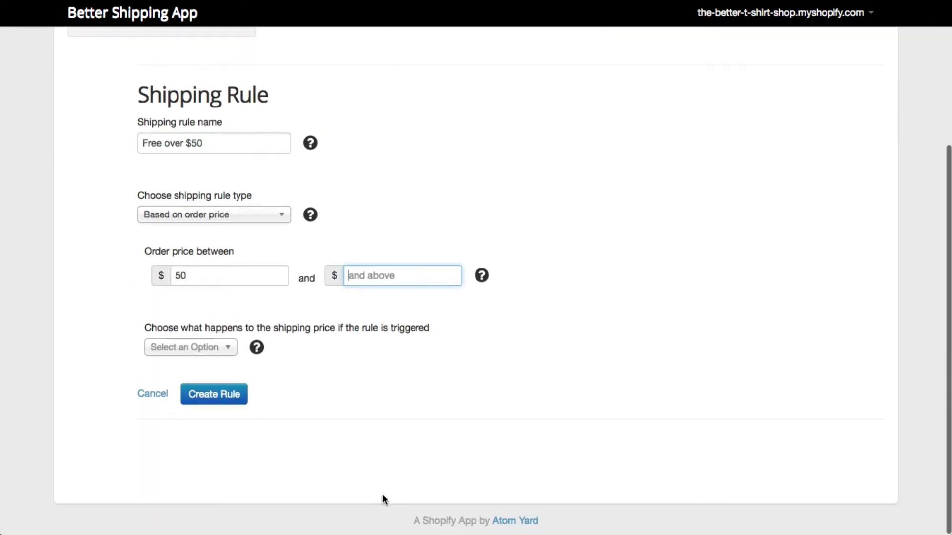
{"action": "left_click", "coordinate": [222, 349]}
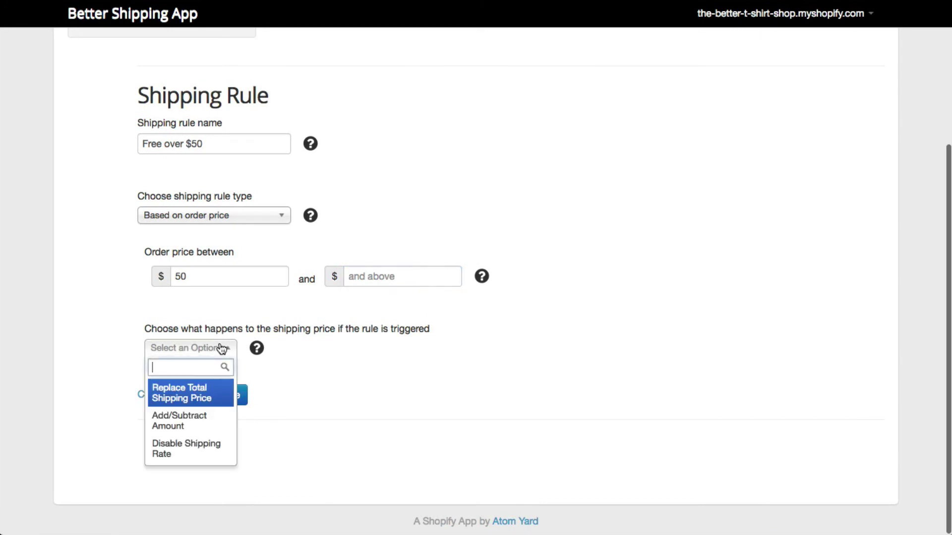
{"action": "left_click", "coordinate": [213, 402]}
{"action": "left_click", "coordinate": [217, 409]}
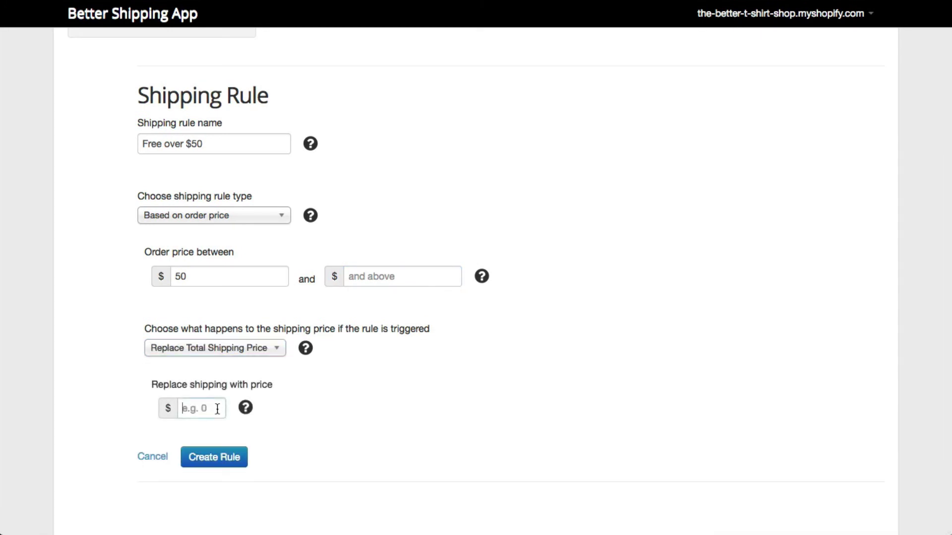
{"action": "type", "text": "0"}
{"action": "left_click", "coordinate": [221, 428]}
{"action": "left_click", "coordinate": [221, 459]}
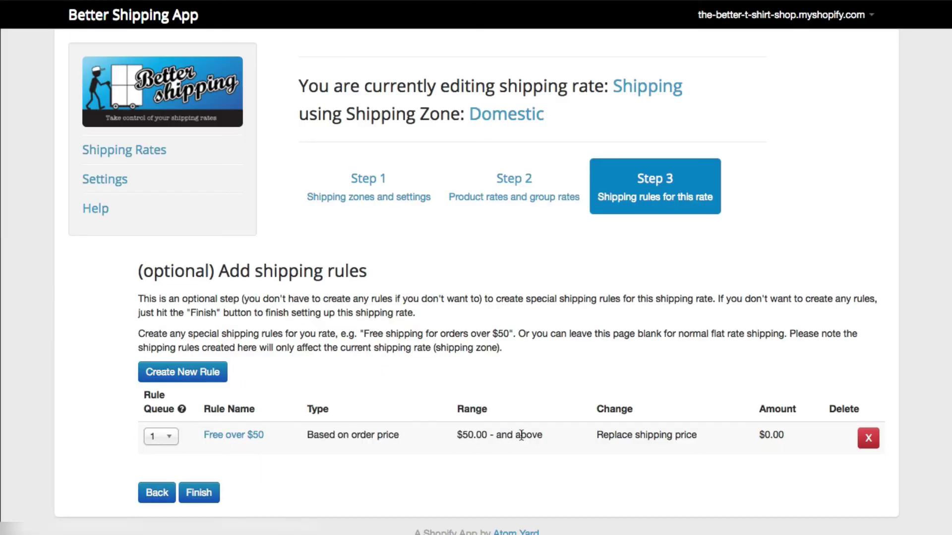
- Finish the Shipping rate, switch Enable Rates ON in Settings, and return to Shipping Rates
{"action": "left_click", "coordinate": [215, 492]}
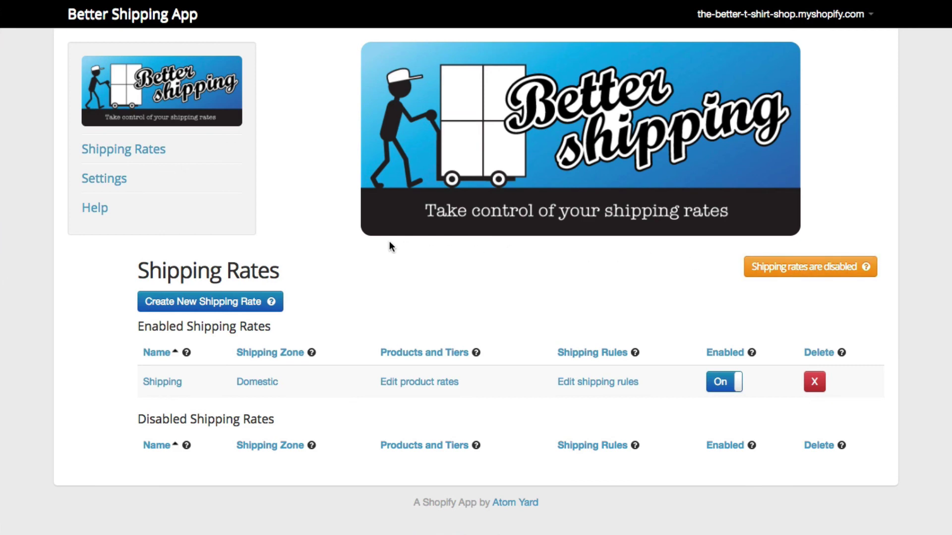
{"action": "left_click", "coordinate": [113, 179]}
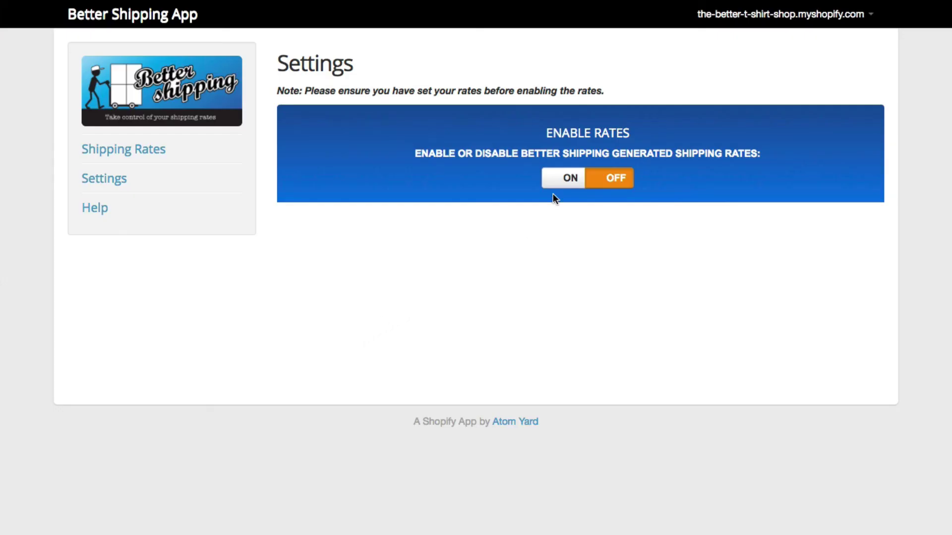
{"action": "left_click", "coordinate": [557, 185]}
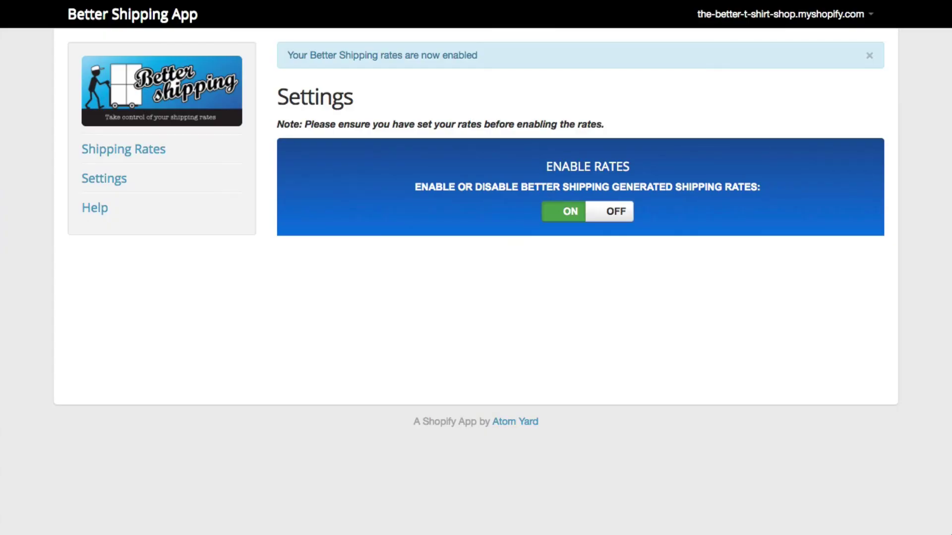
{"action": "left_click", "coordinate": [149, 157]}
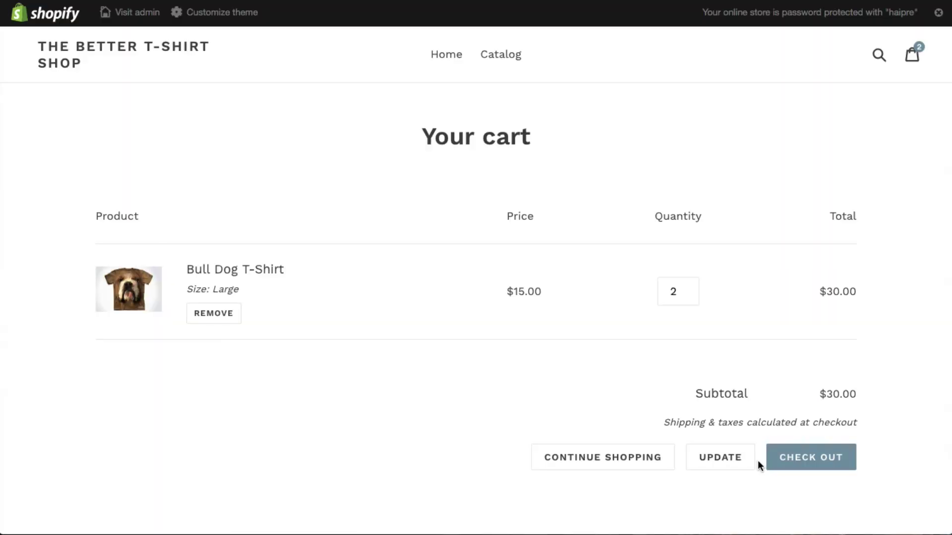
- Check out the two Bull Dog T-Shirts to confirm Shipping at $10.00 and a $43.55 total
{"action": "left_click", "coordinate": [779, 461]}
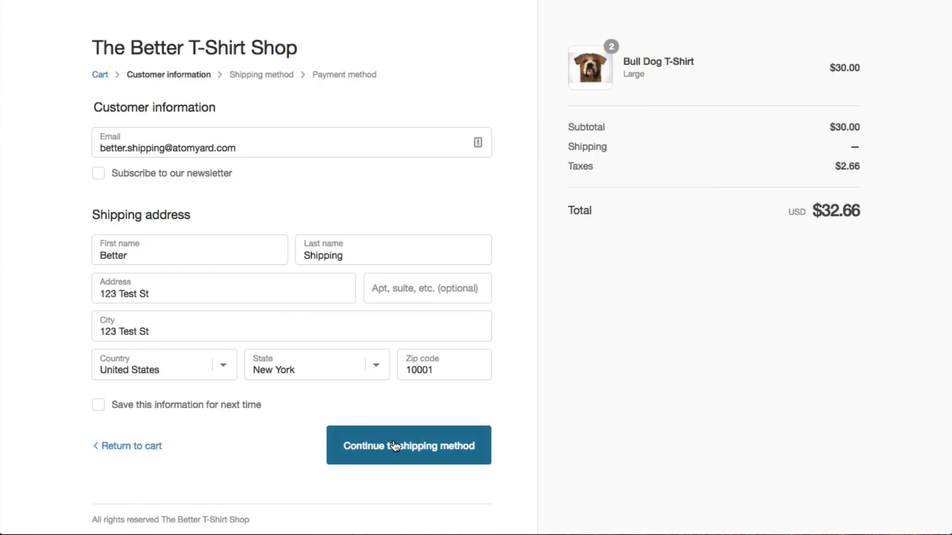
{"action": "left_click", "coordinate": [409, 450]}
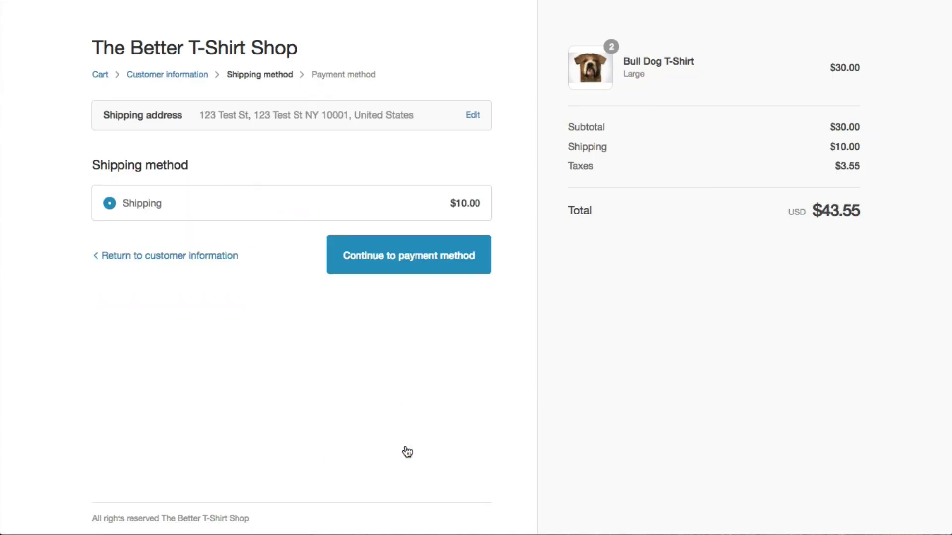